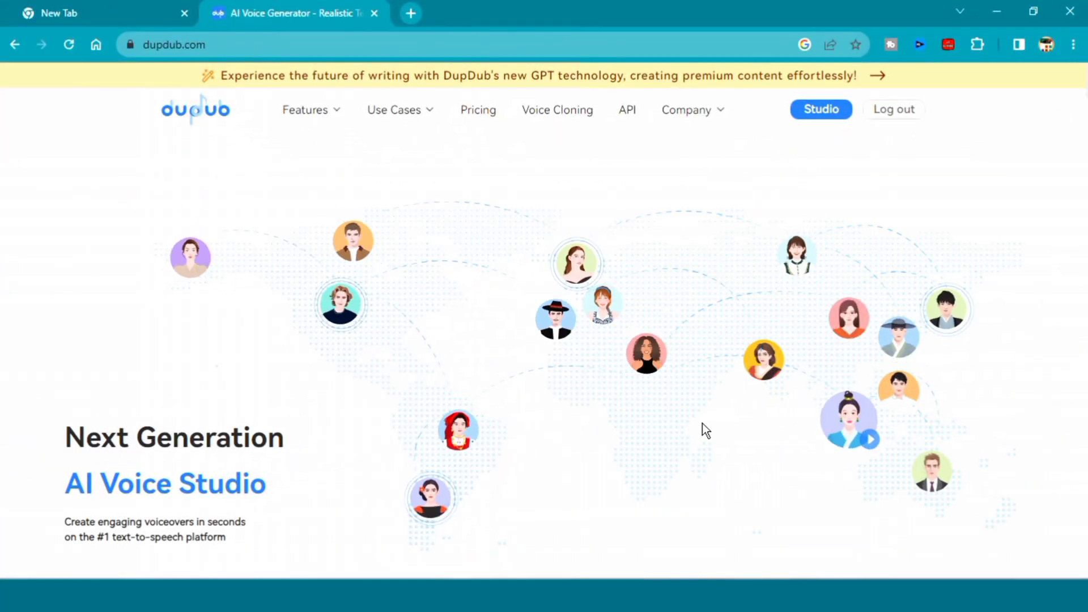
scroll(684, 421, "down", 5)
scroll(684, 421, "down", 5)
scroll(684, 421, "down", 5)
scroll(685, 421, "down", 5)
scroll(685, 420, "down", 3)
scroll(684, 421, "down", 4)
scroll(684, 421, "down", 4)
scroll(684, 421, "down", 3)
scroll(685, 421, "up", 5)
scroll(685, 421, "up", 10)
scroll(684, 420, "up", 15)
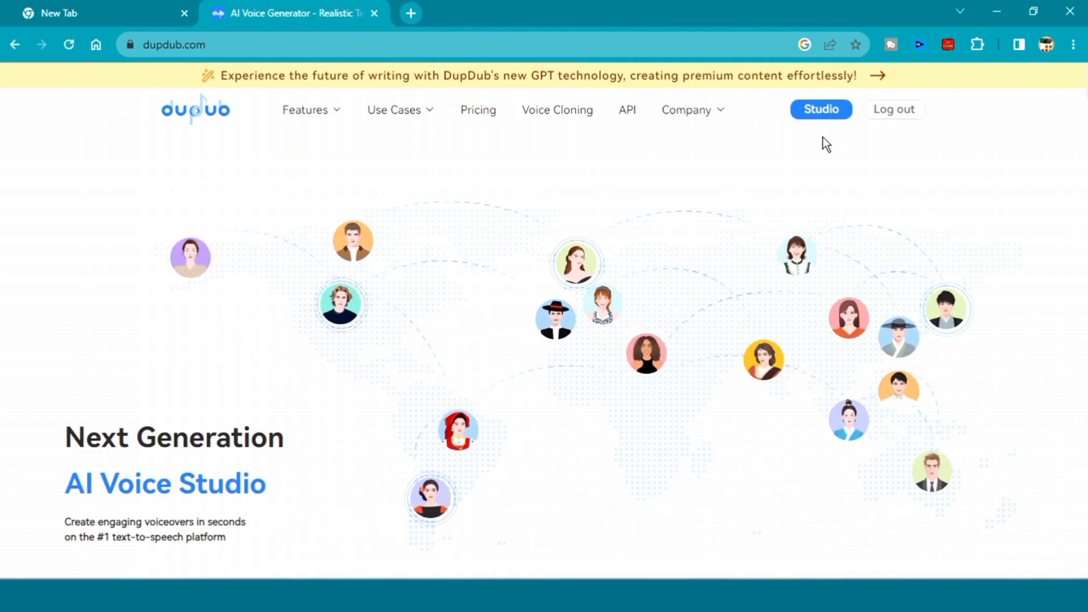
Step: Open the Studio article-voice editor with a new untitled text-to-speech project
left_click(835, 122)
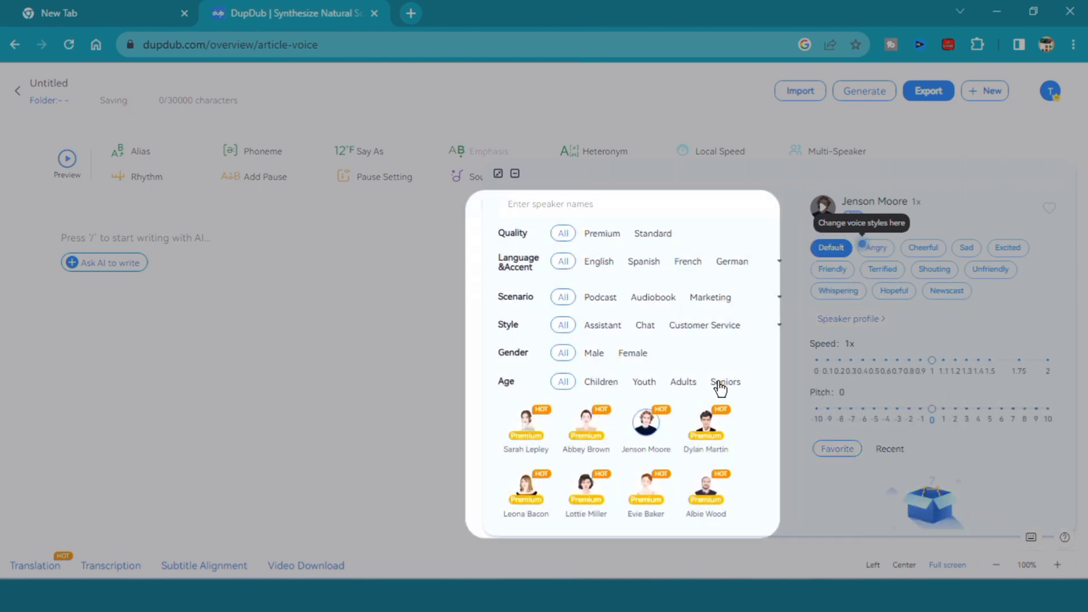
scroll(657, 413, "down", 5)
scroll(657, 414, "down", 10)
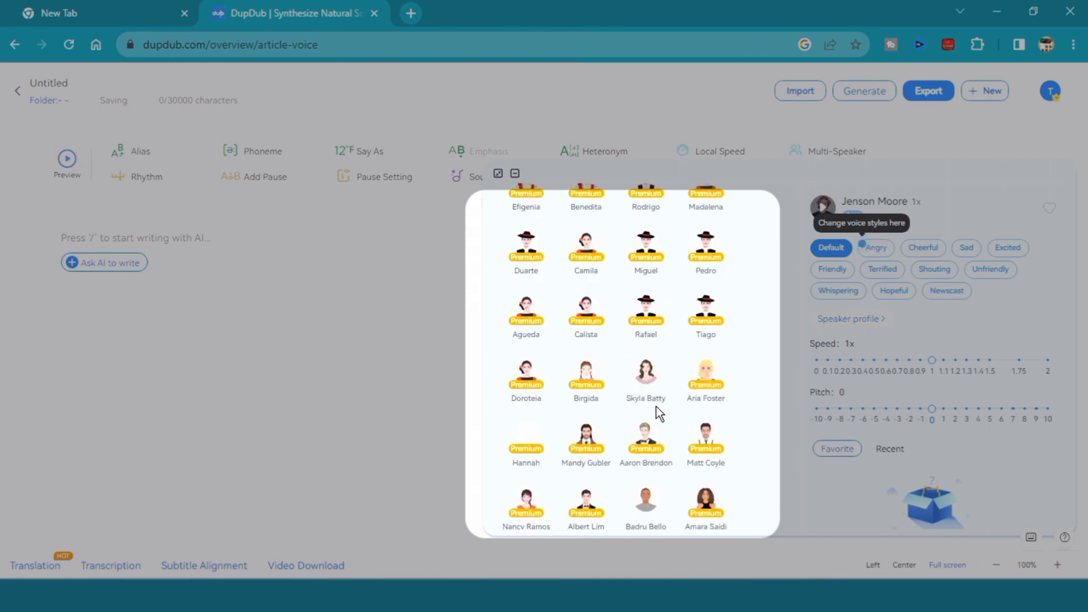
Step: Finish the onboarding tooltips and bring up the Ask AI writing templates
left_click(876, 248)
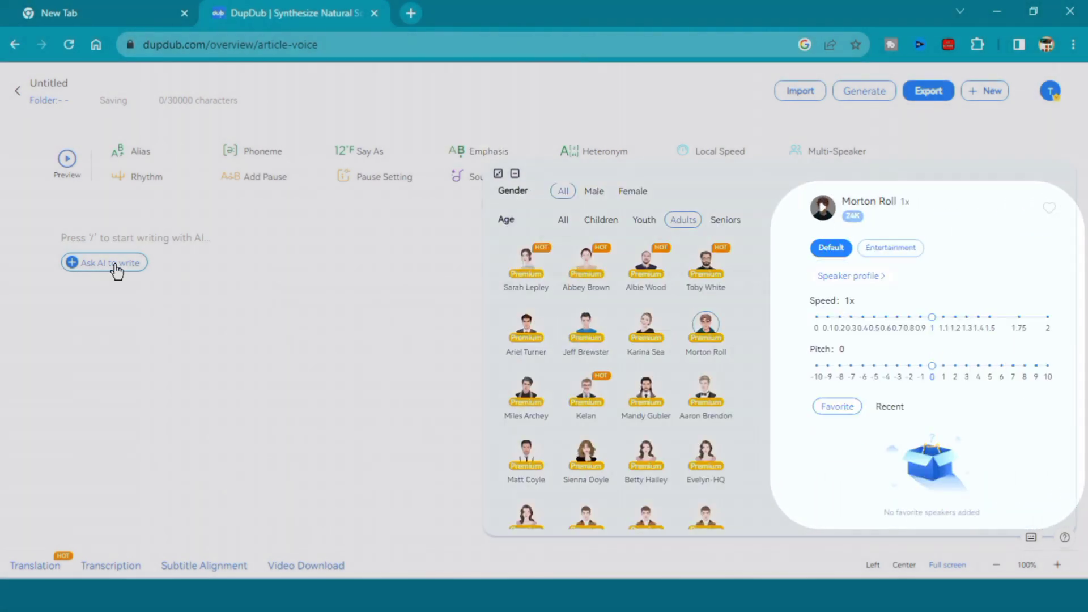
left_click(114, 265)
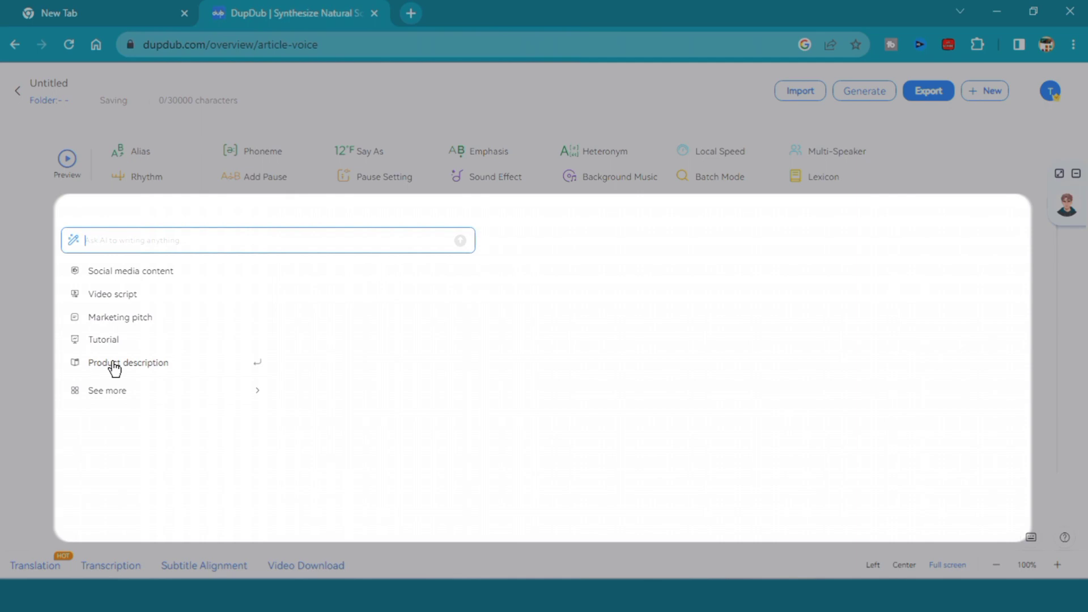
Step: Have AI draft a space-technology video script, then replace it with the pasted space-exploration article
left_click(104, 302)
type("recent developments in space technology")
key("Return")
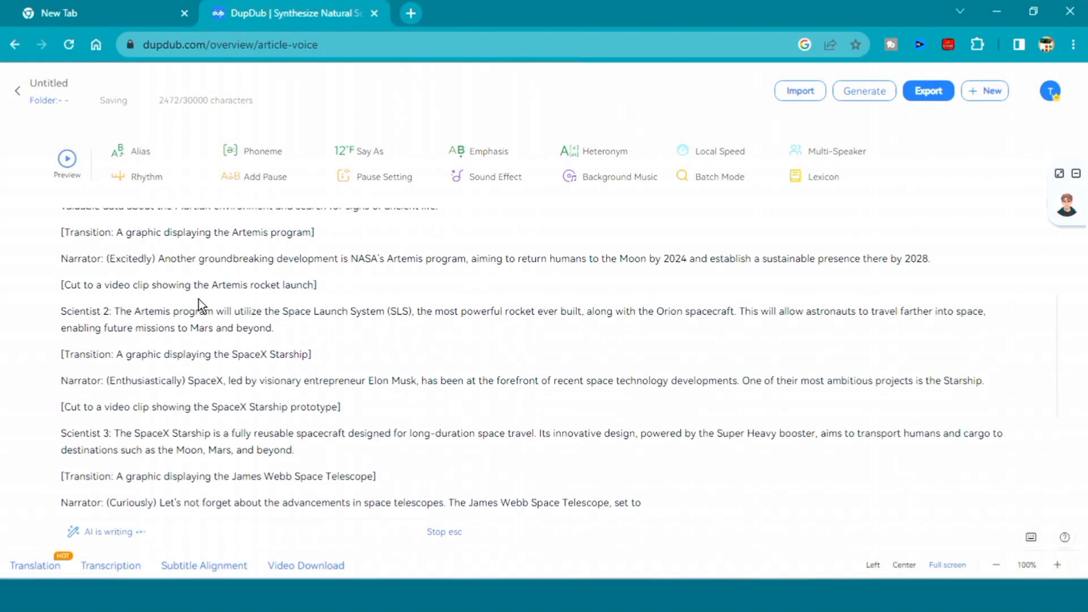
scroll(200, 302, "down", 3)
scroll(198, 304, "up", 10)
scroll(280, 272, "up", 5)
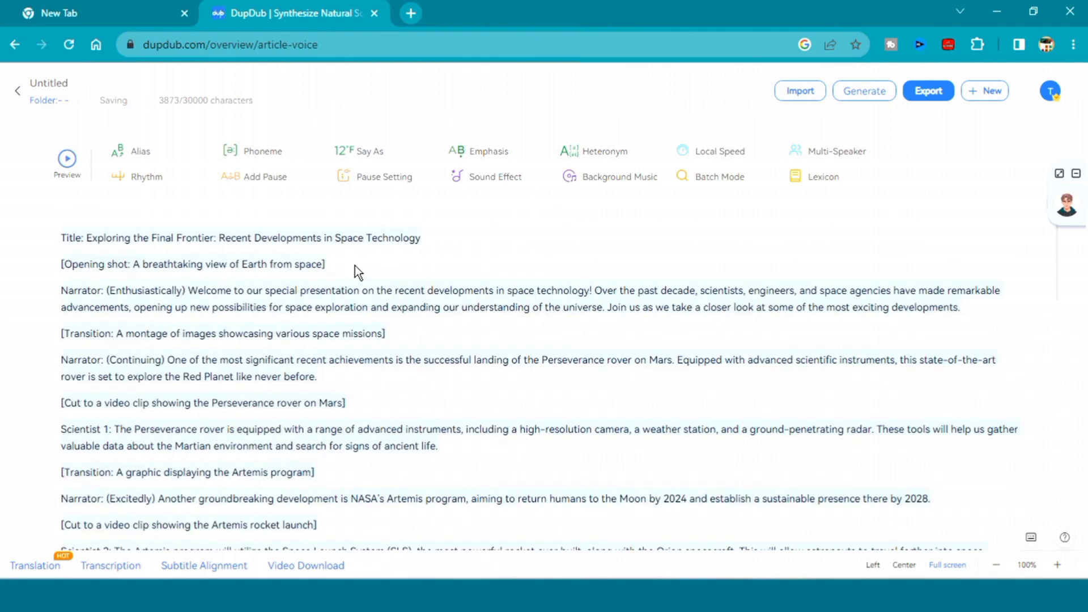
scroll(196, 259, "down", 5)
scroll(195, 260, "down", 15)
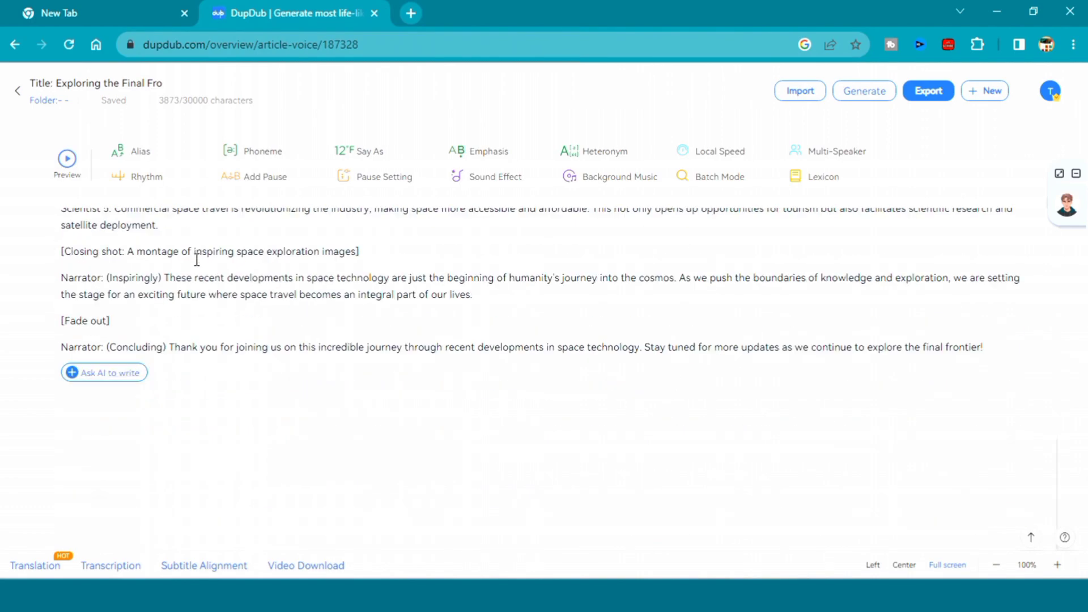
scroll(65, 213, "up", 10)
scroll(61, 218, "up", 5)
key("ctrl+a")
key("Delete")
right_click(65, 234)
left_click(136, 349)
left_click(272, 139)
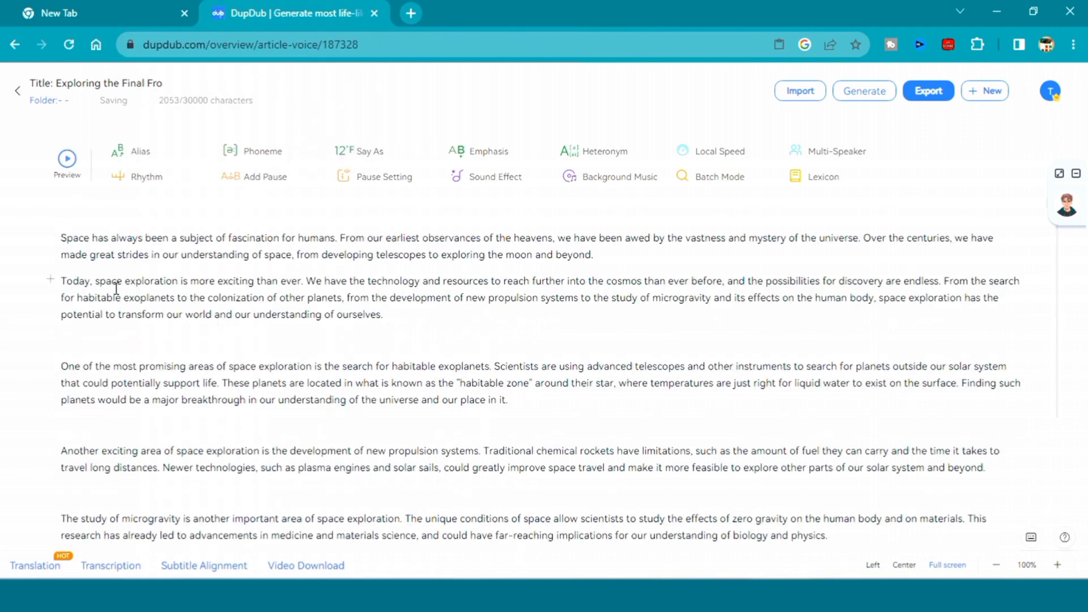
Step: Delete the extra blank lines between the article's paragraphs
left_click(64, 340)
key("BackSpace")
left_click(68, 404)
key("BackSpace")
left_click(75, 454)
key("BackSpace")
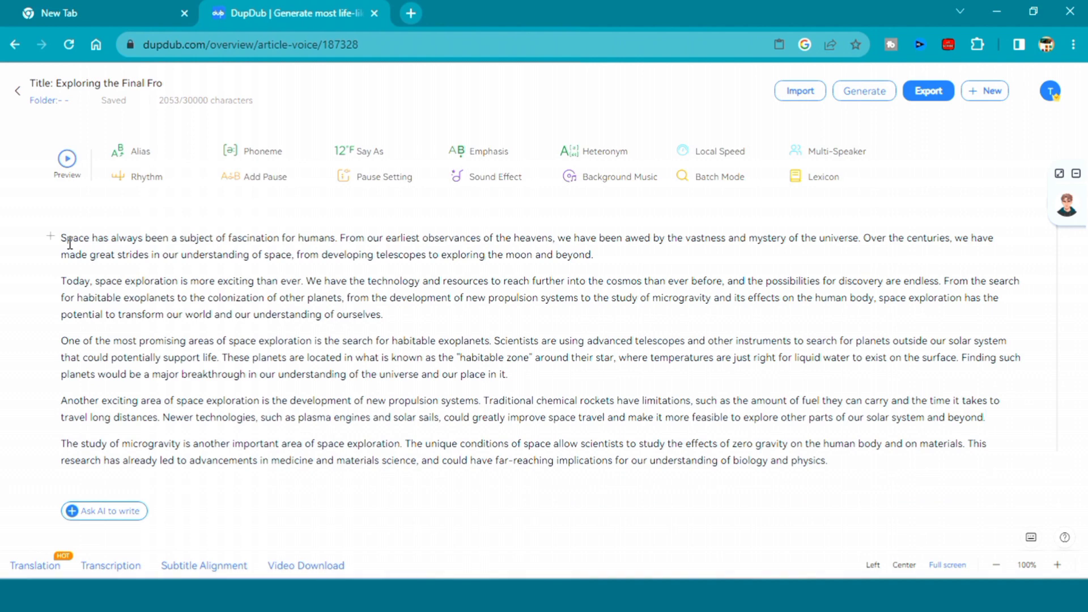
mouse_move(1066, 204)
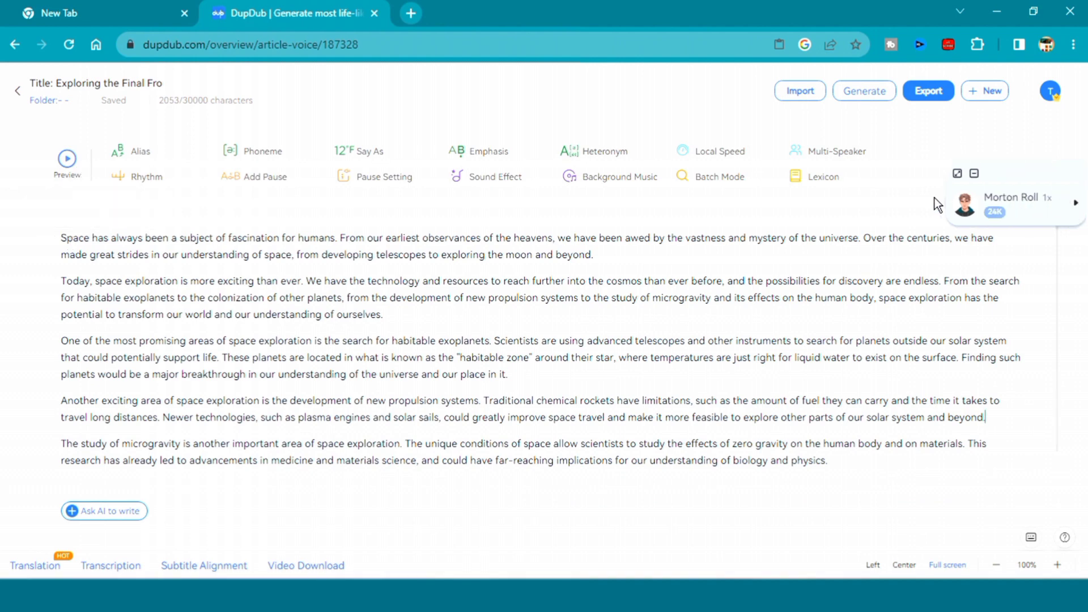
Step: Audition Sarah Lepley on the article, then switch to Abbey Brown and sample her voice
left_click(960, 201)
left_click(525, 444)
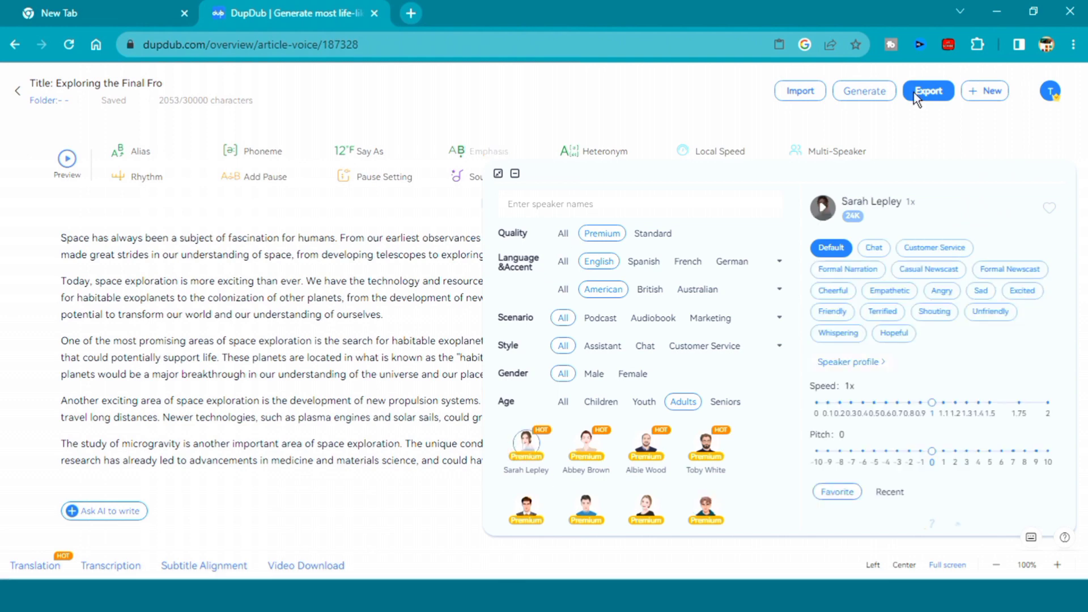
left_click(823, 211)
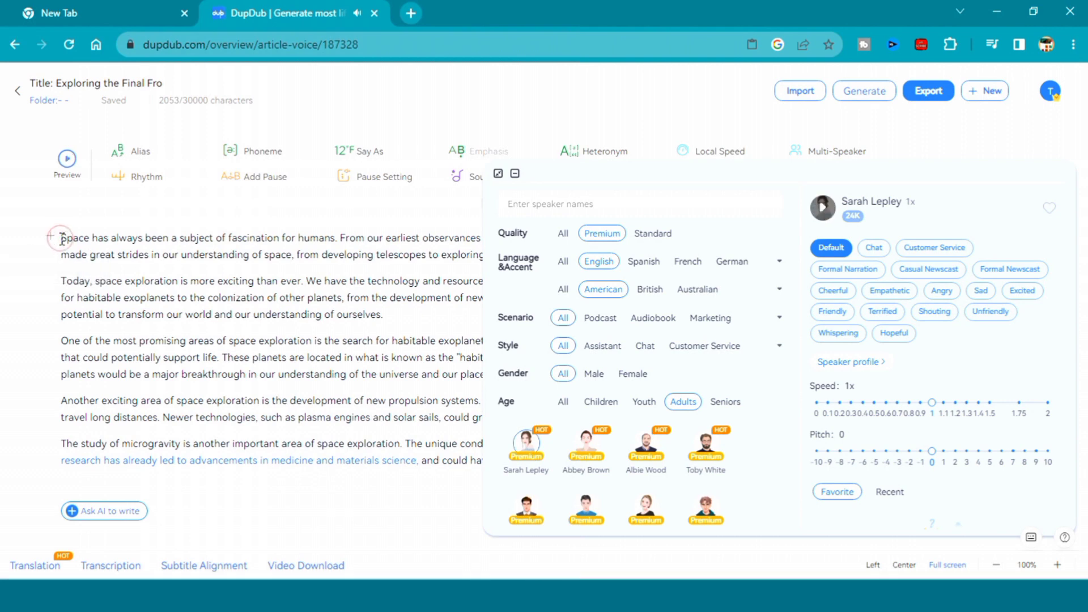
left_click(67, 161)
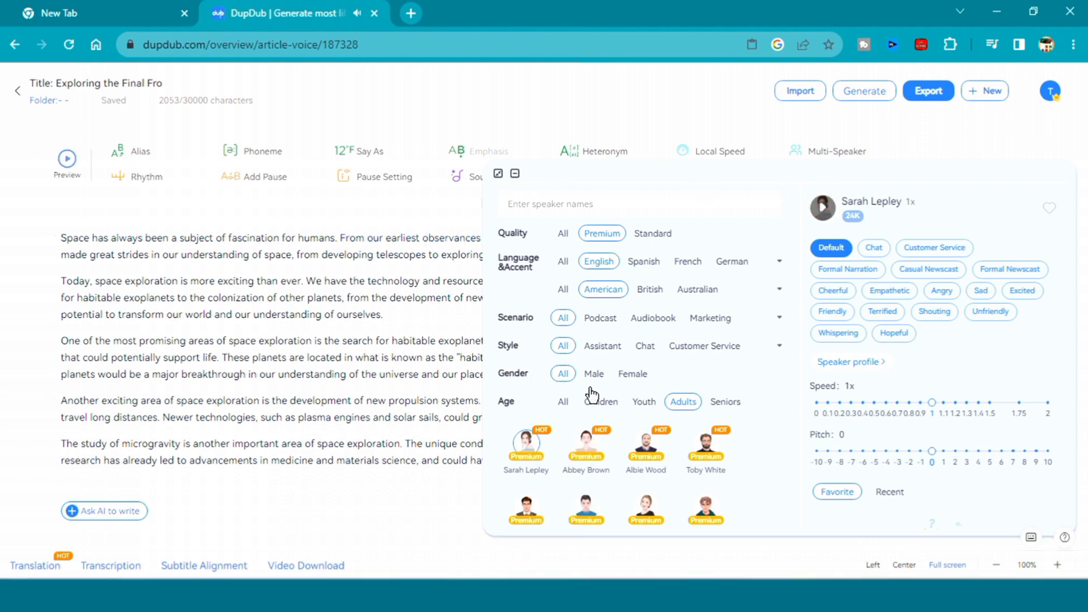
left_click(587, 444)
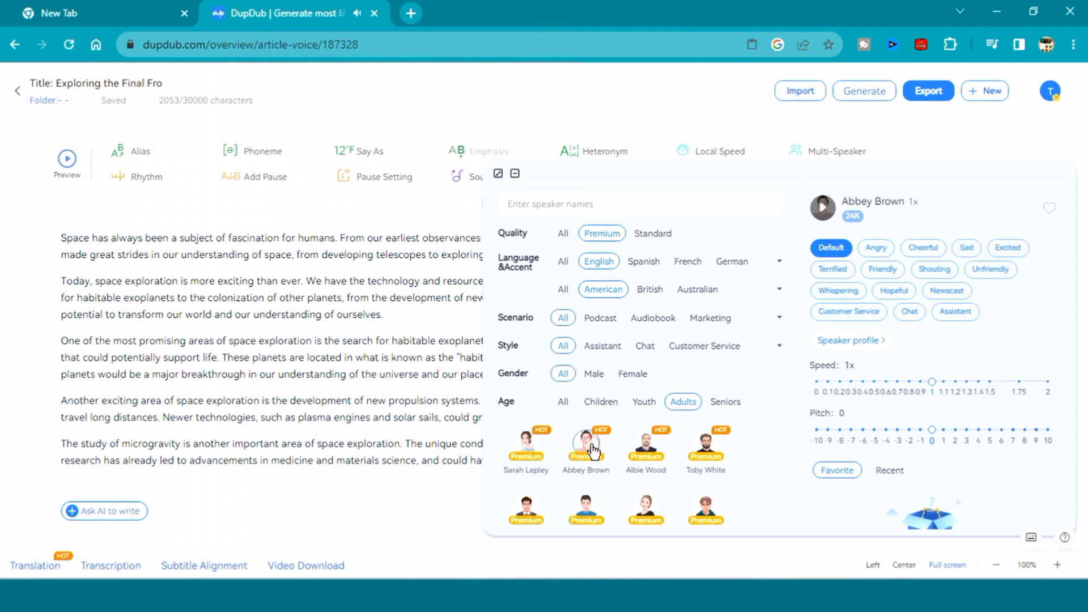
left_click(822, 213)
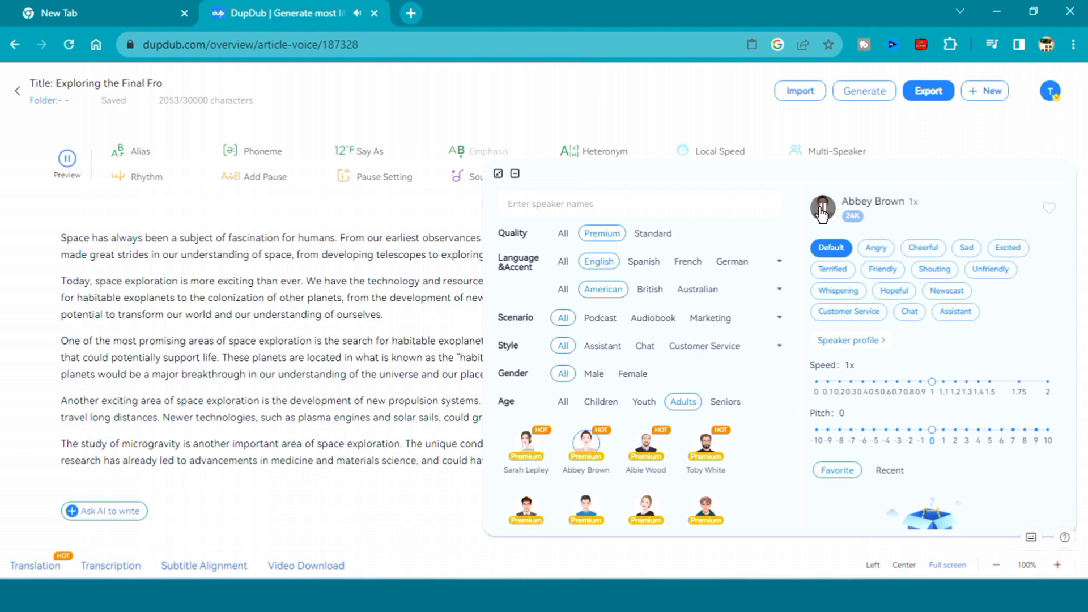
scroll(711, 290, "down", 3)
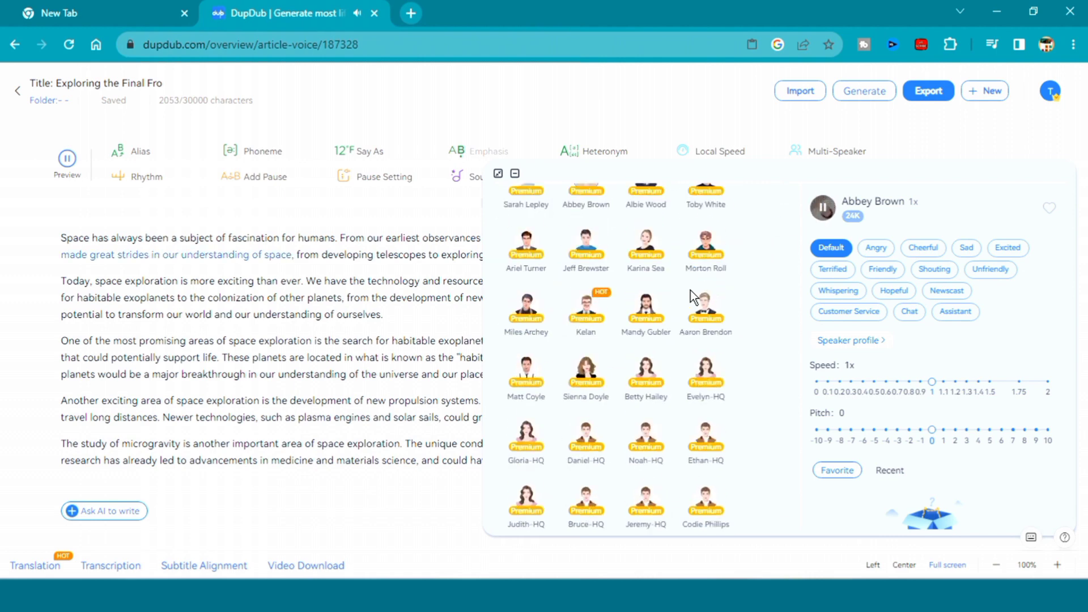
scroll(657, 251, "up", 3)
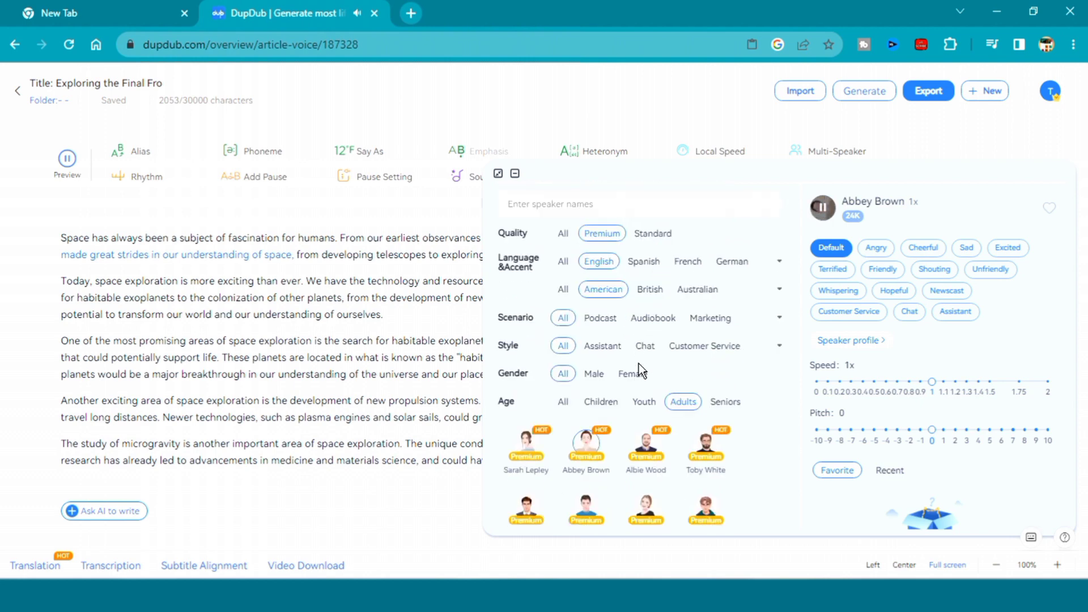
Step: Compare Albie Wood, Toby White and Ariel Turner, keep Albie Wood, and close the voice panel
left_click(649, 452)
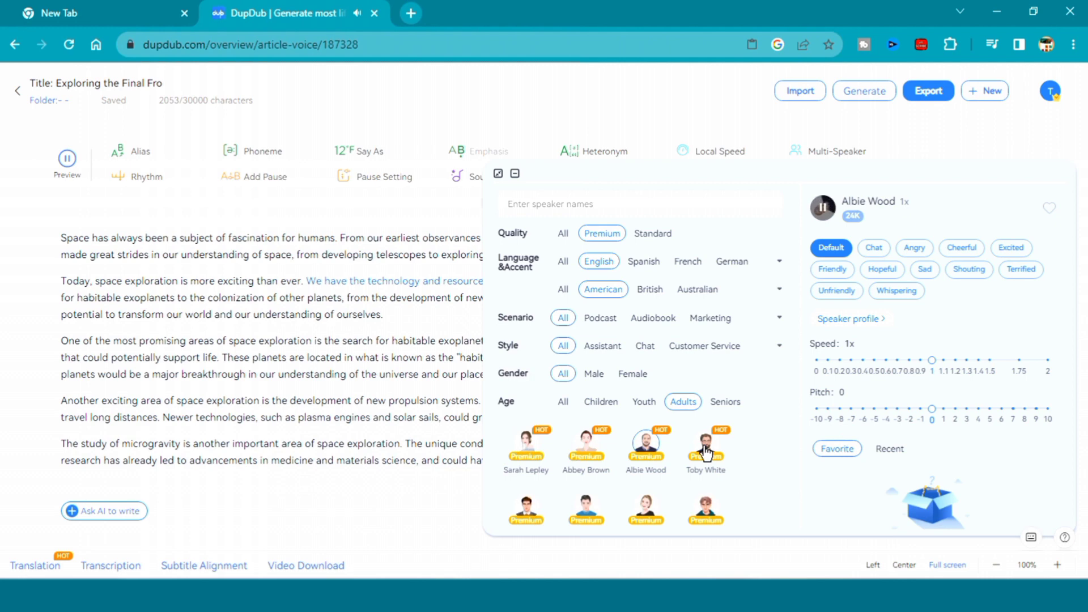
left_click(705, 449)
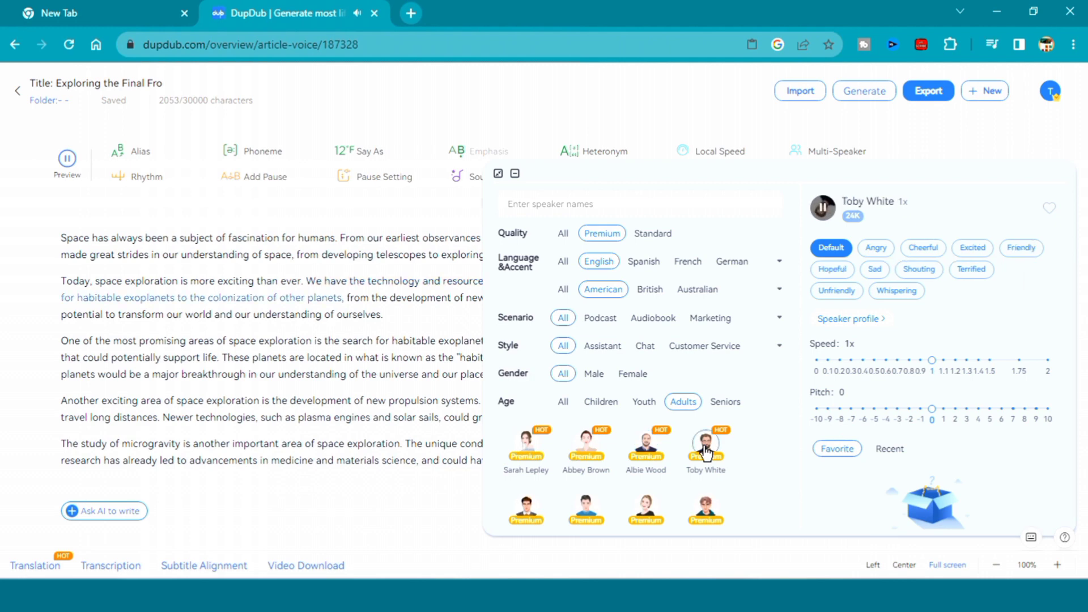
left_click(526, 520)
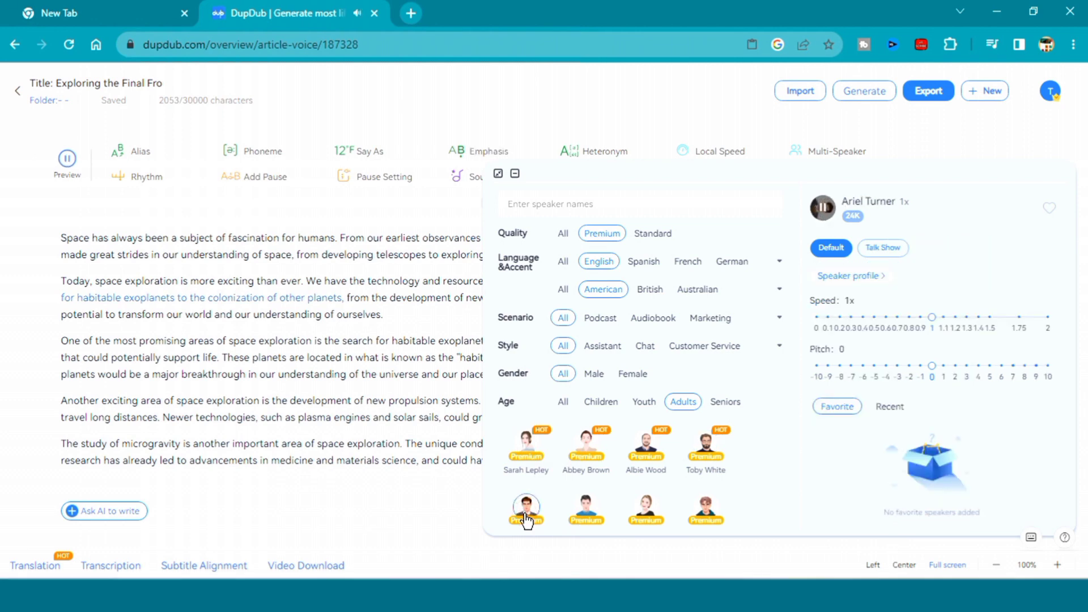
left_click(646, 455)
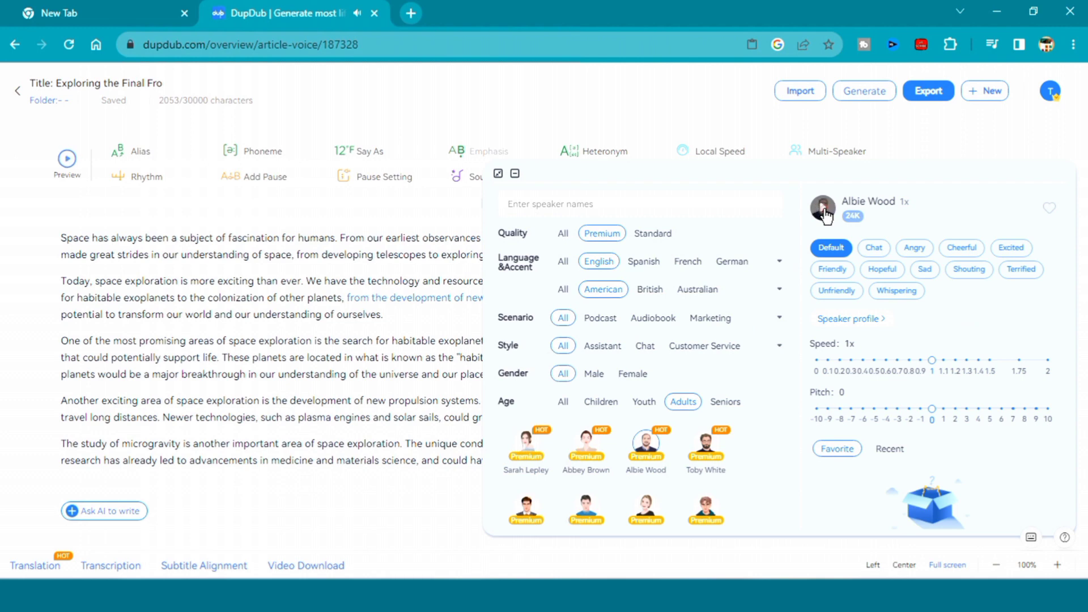
left_click(527, 514)
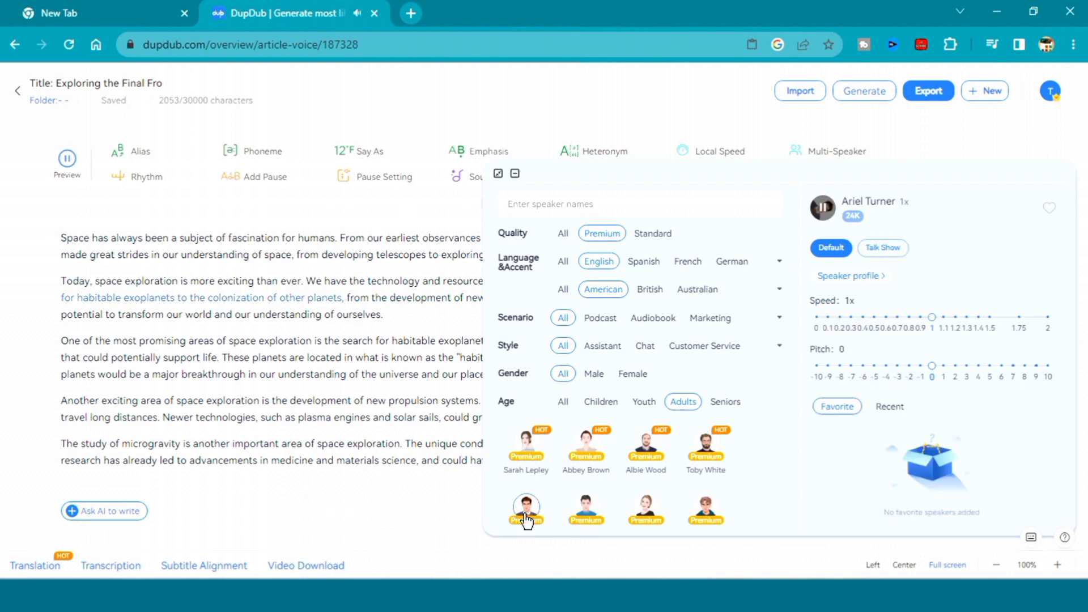
left_click(646, 452)
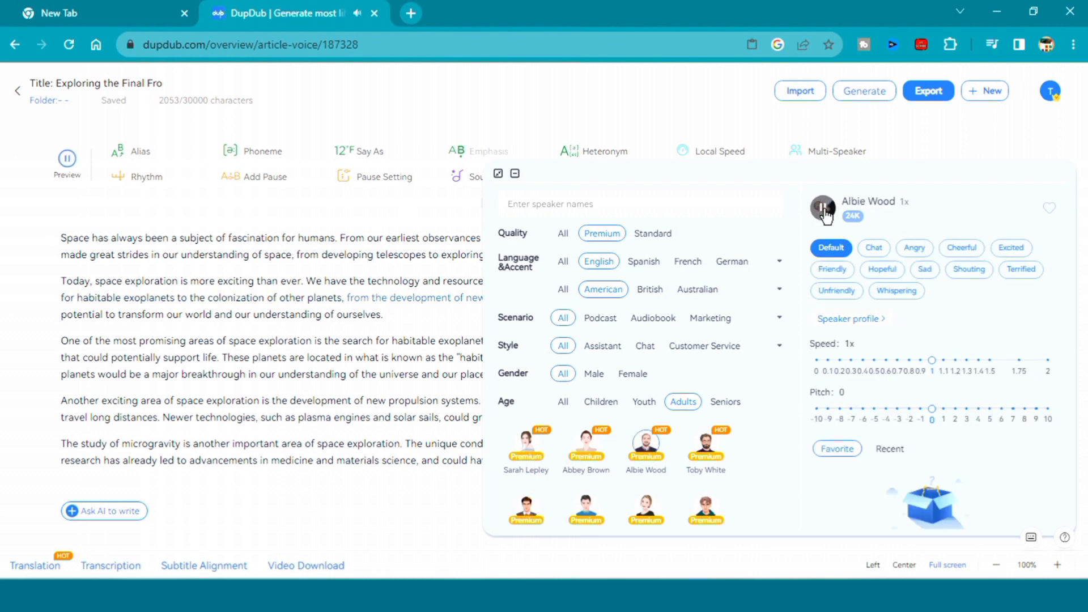
left_click(498, 175)
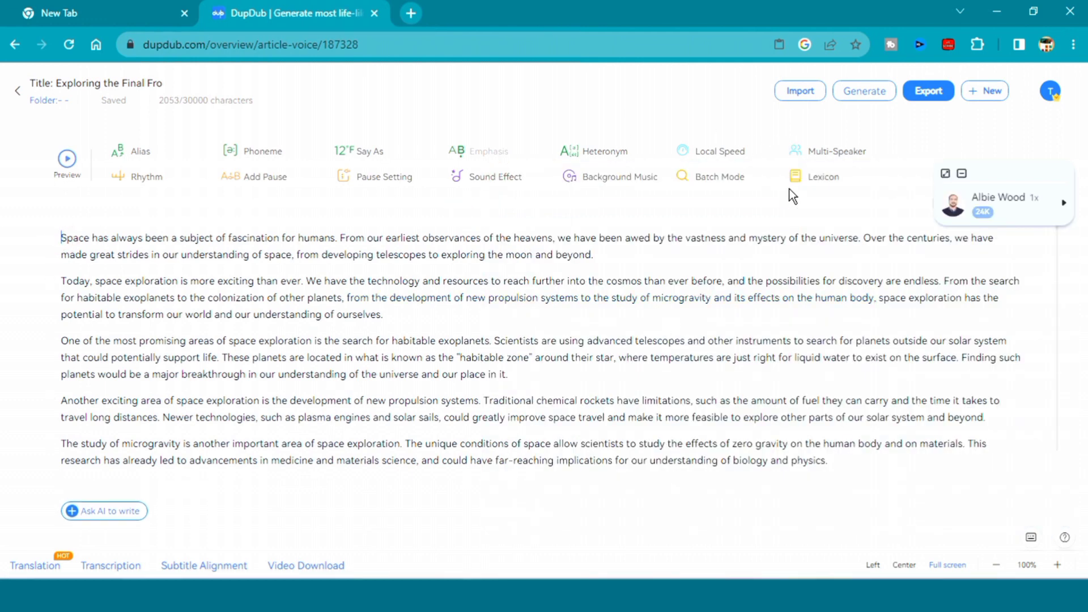
Step: Generate the 1:56 narration and export it as MP3, MP4, subtitled MP4 and SRT
left_click(862, 98)
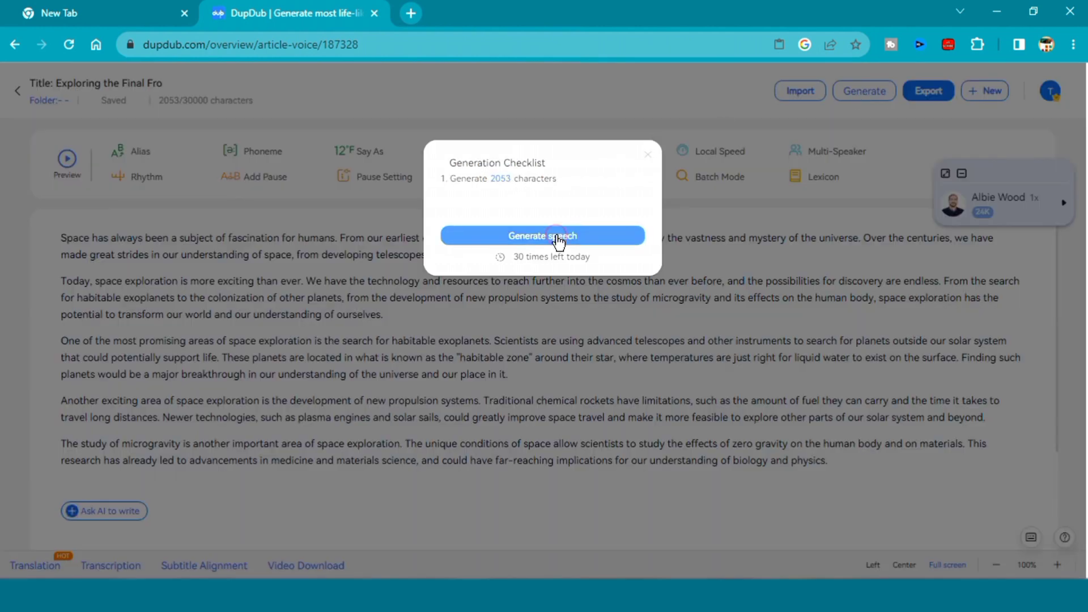
left_click(557, 242)
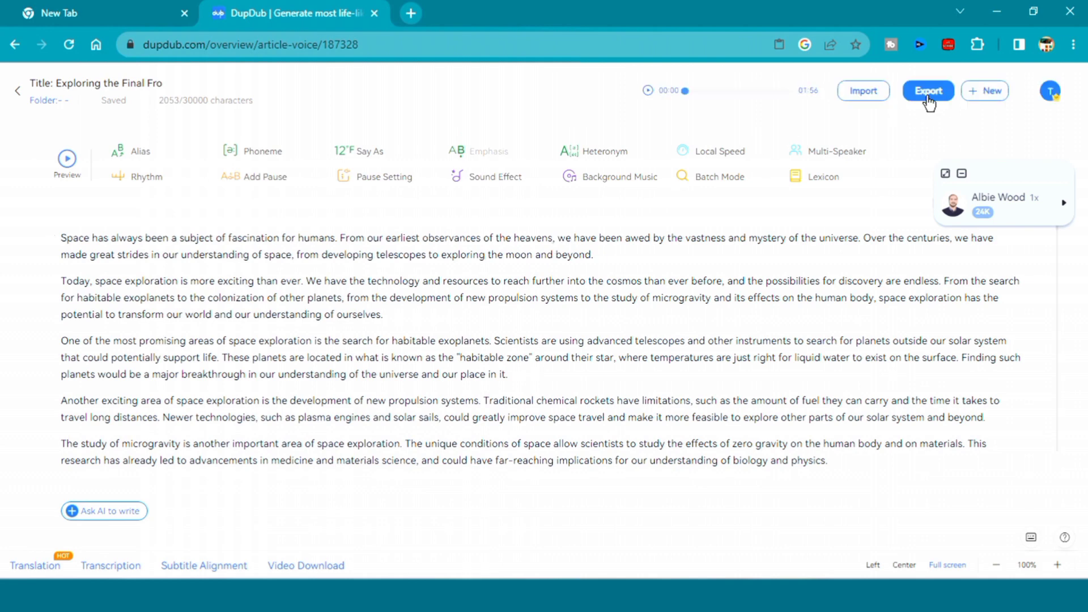
left_click(928, 92)
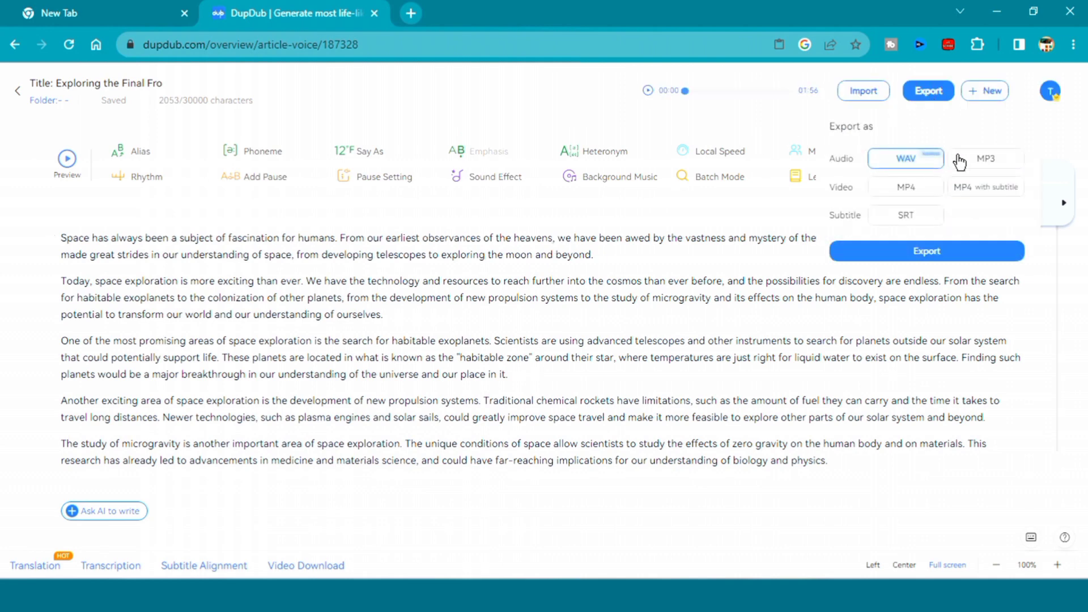
left_click(970, 158)
left_click(935, 188)
left_click(909, 216)
left_click(911, 251)
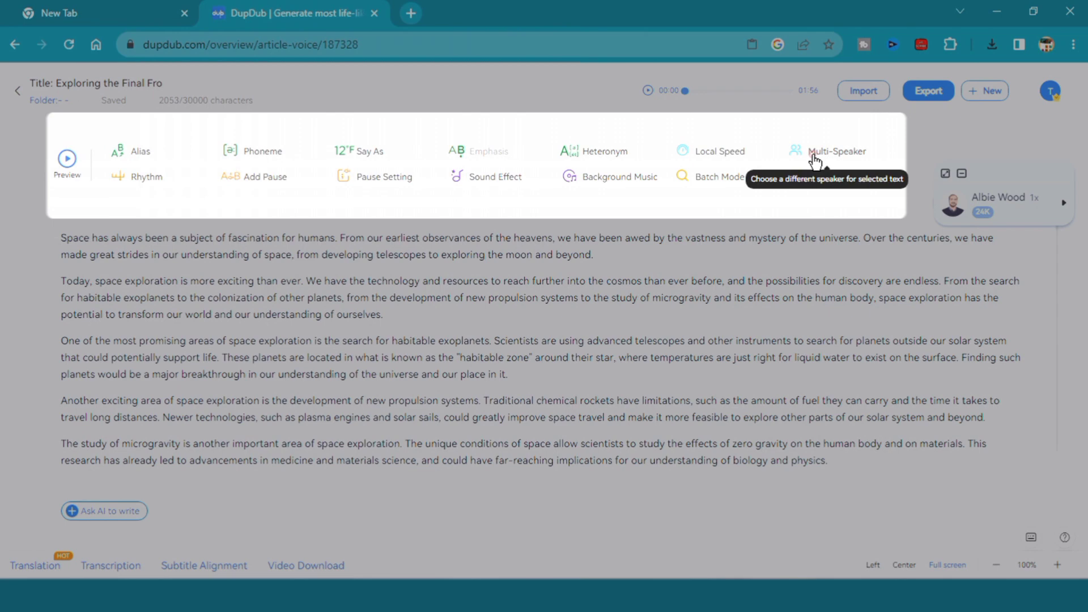
left_click(813, 159)
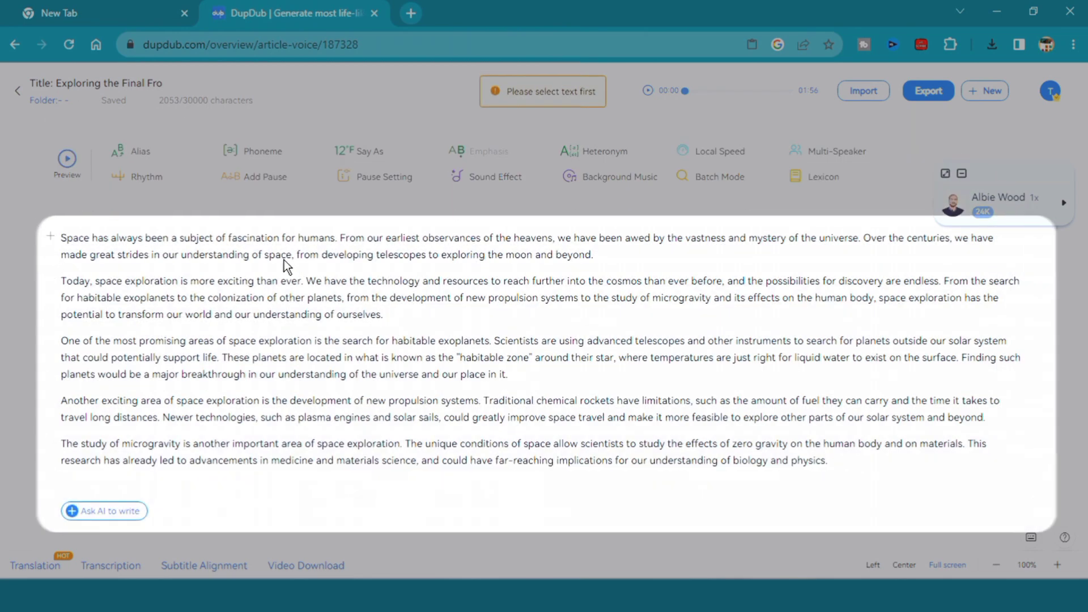
left_click(61, 237)
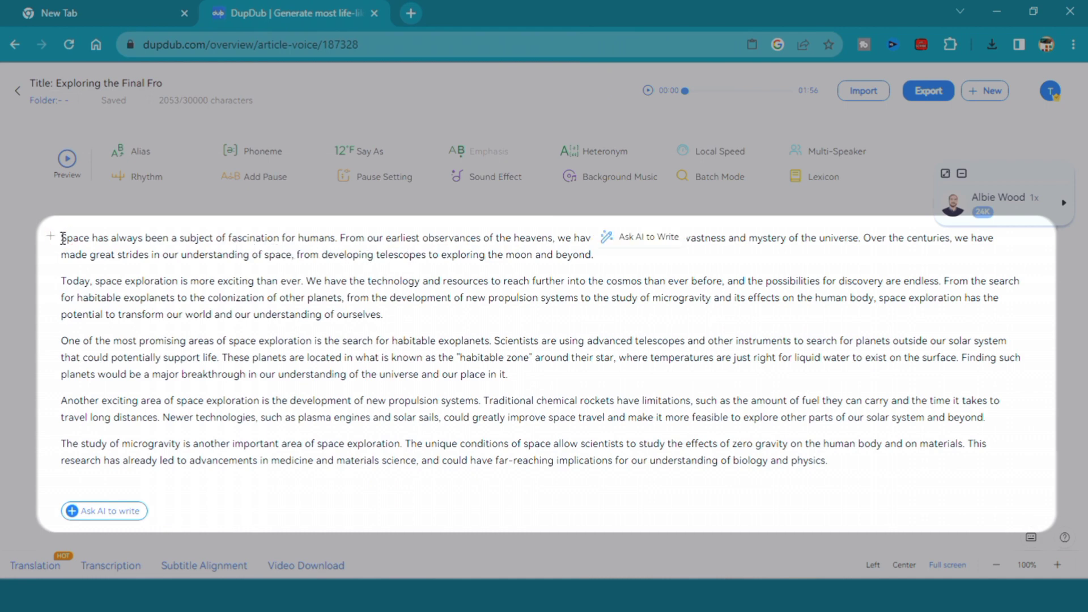
left_click_drag(61, 239, 602, 258)
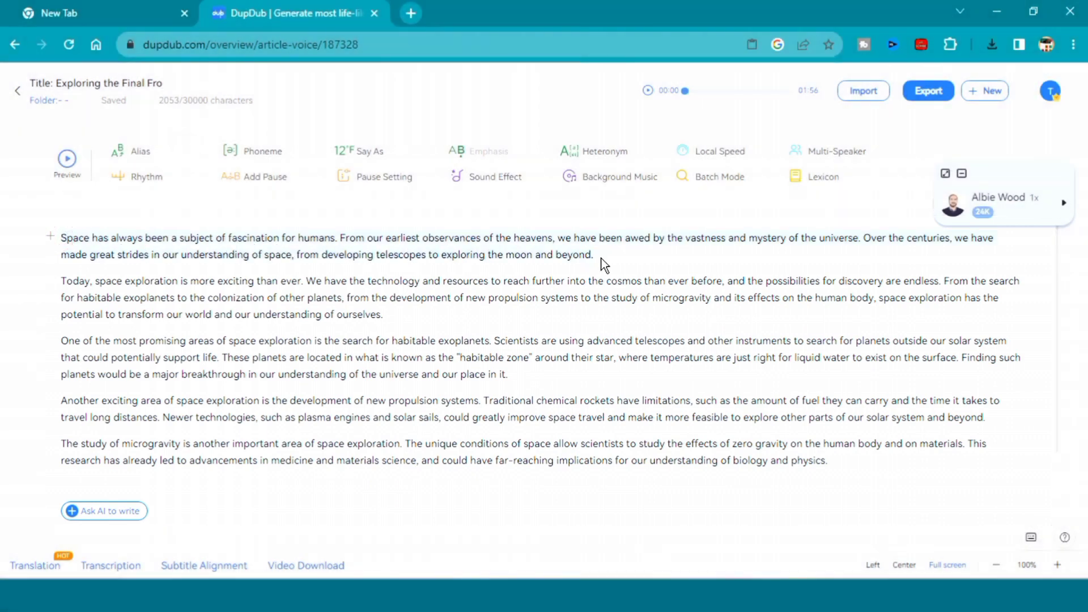
left_click(837, 154)
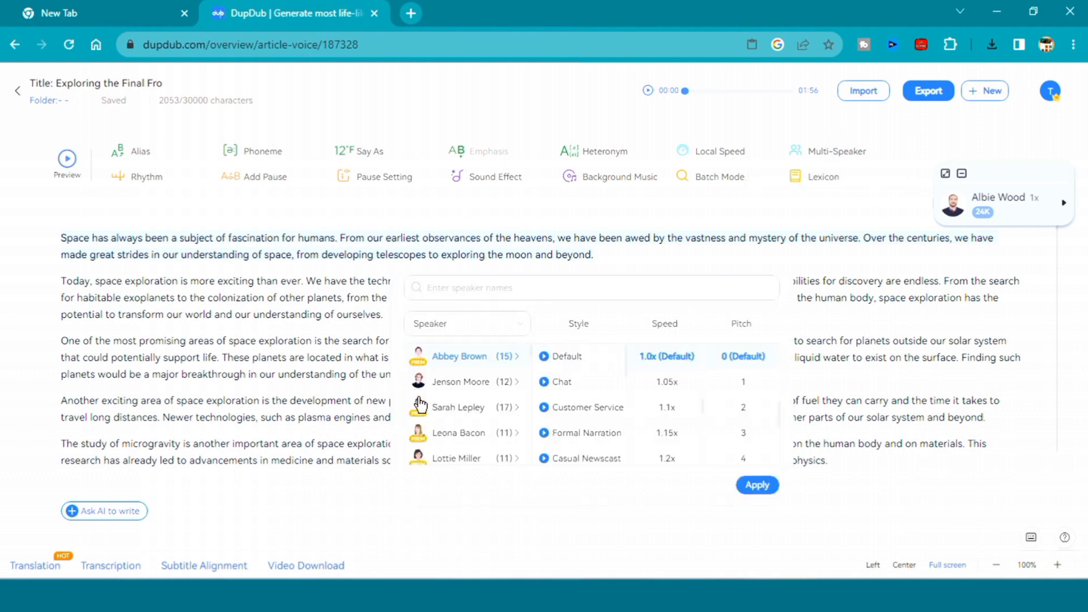
left_click(421, 409)
left_click(756, 484)
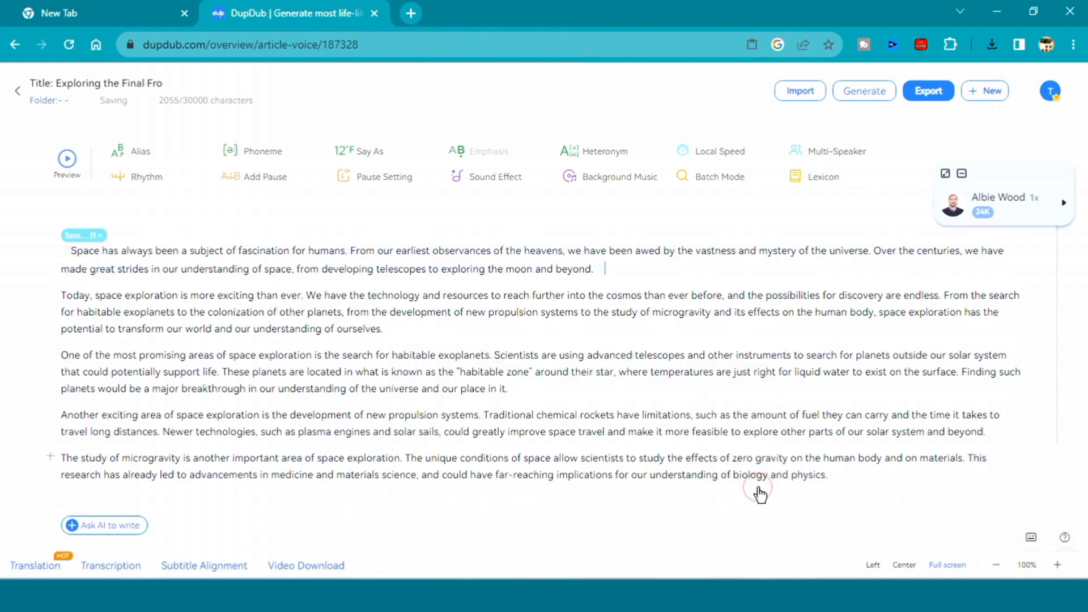
Step: Assign Oliver Reed in Documentary style to the second paragraph
left_click(344, 320)
left_click(836, 153)
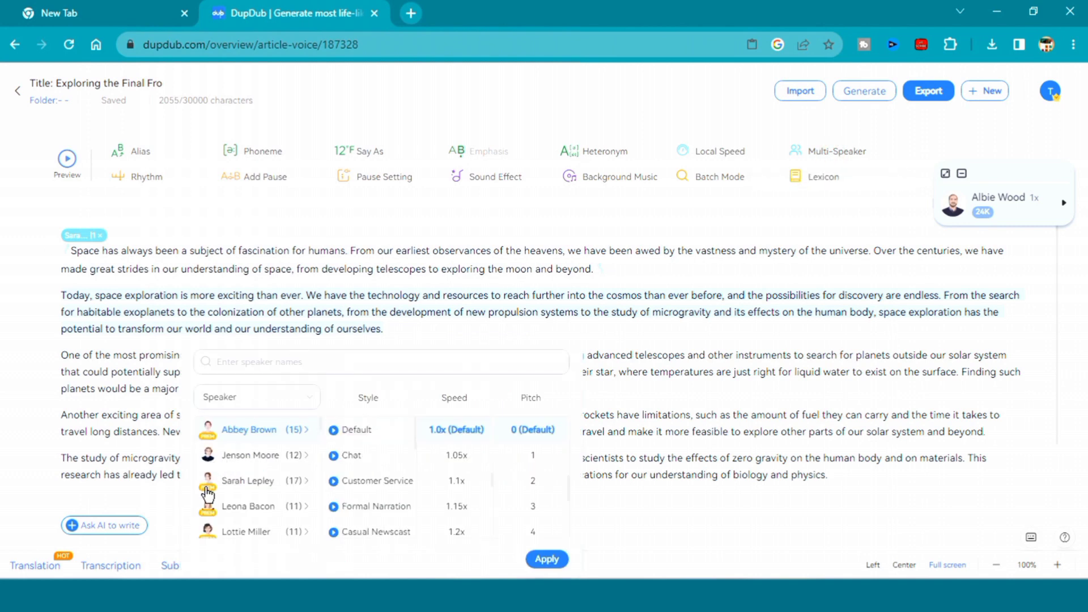
scroll(217, 491, "down", 2)
left_click(223, 445)
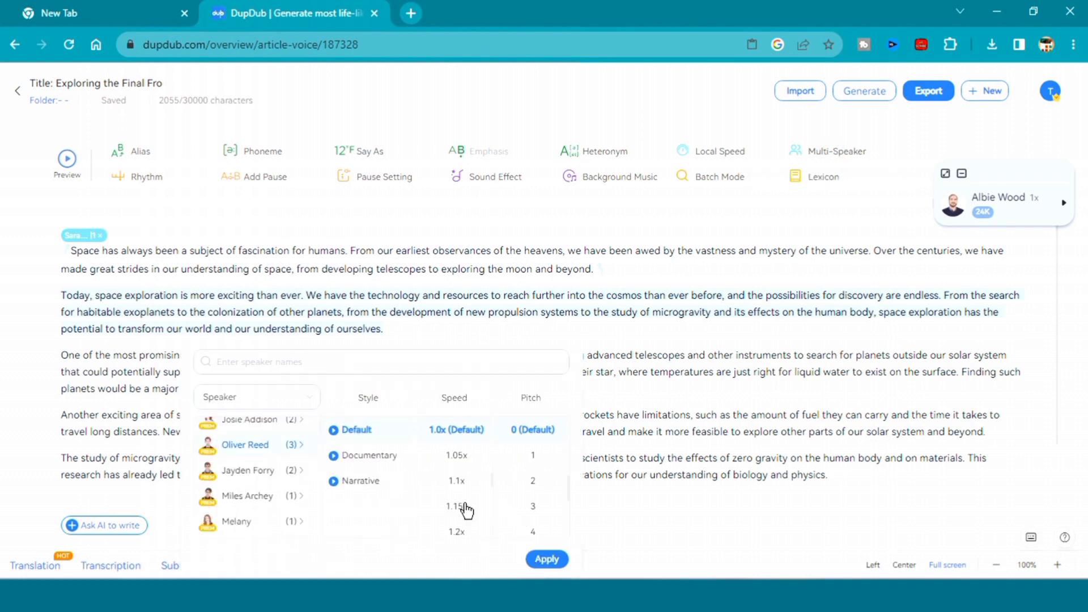
left_click(369, 455)
left_click(547, 560)
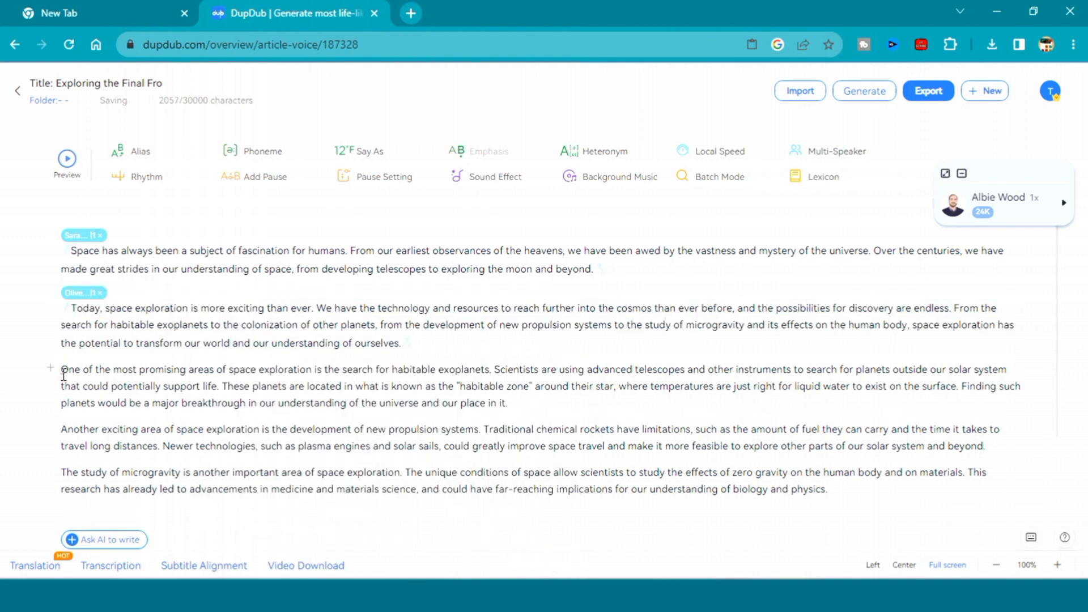
left_click(507, 404)
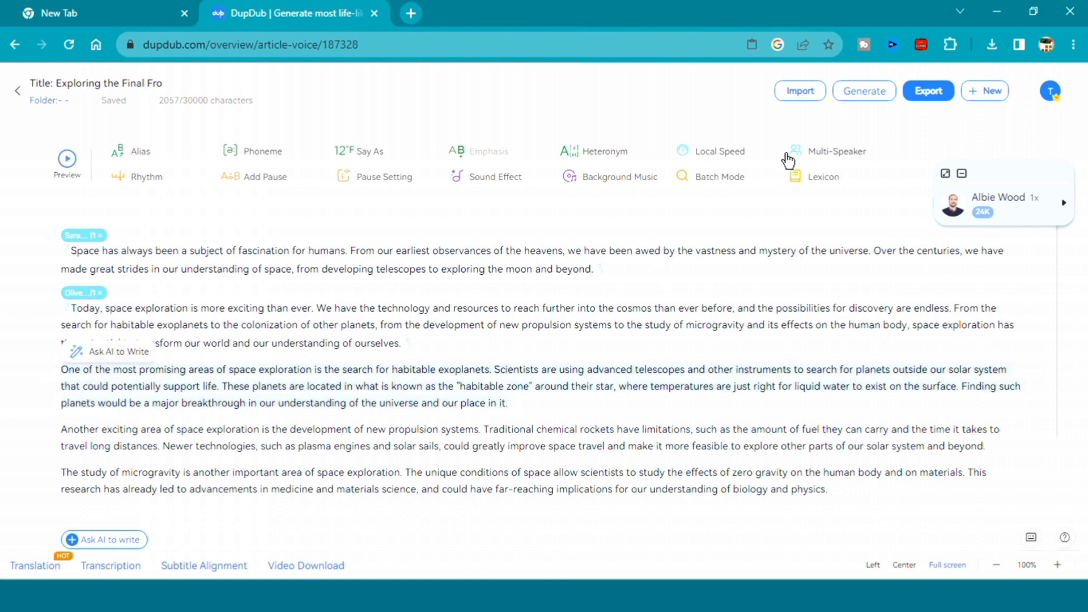
left_click(799, 151)
scroll(365, 250, "down", 3)
scroll(366, 247, "down", 3)
left_click(369, 210)
left_click(352, 281)
left_click(374, 170)
type("alb")
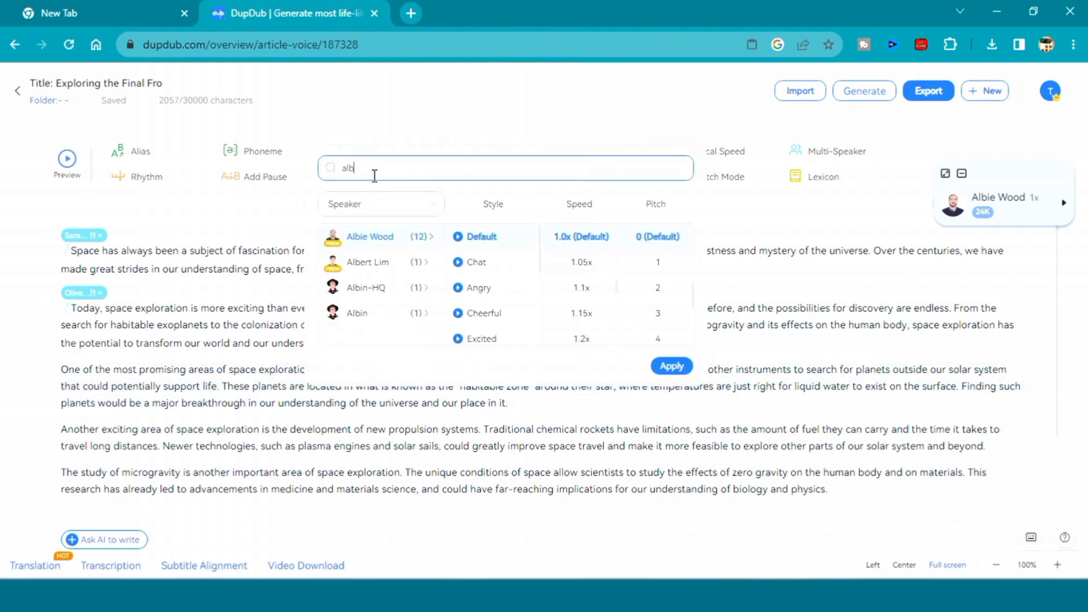
left_click(374, 242)
left_click(672, 366)
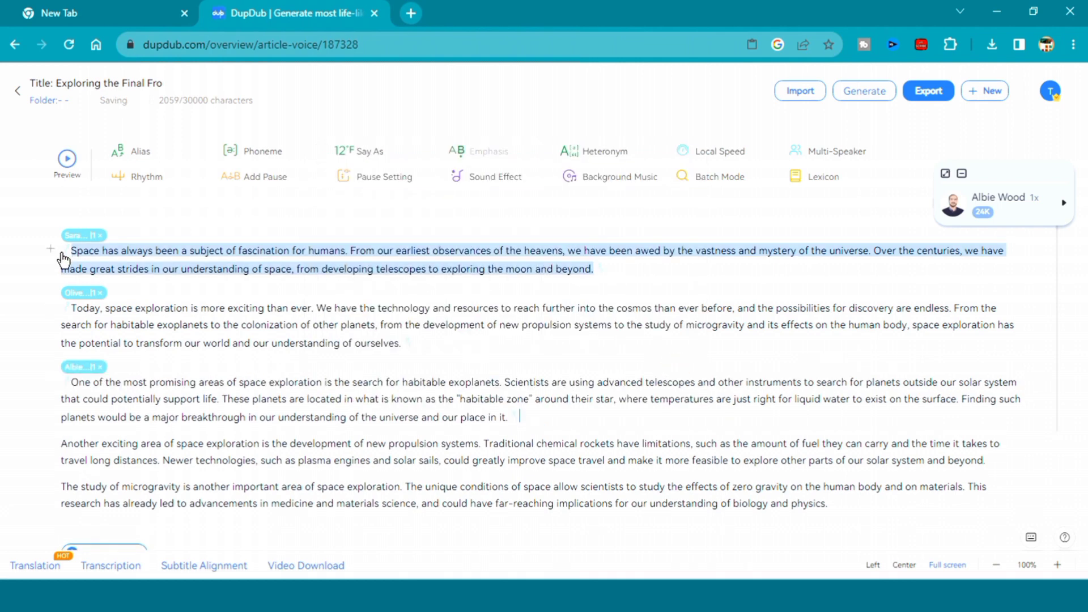
Step: Play the multi-voice preview, then try Add Pause with no insertion point chosen
left_click(69, 166)
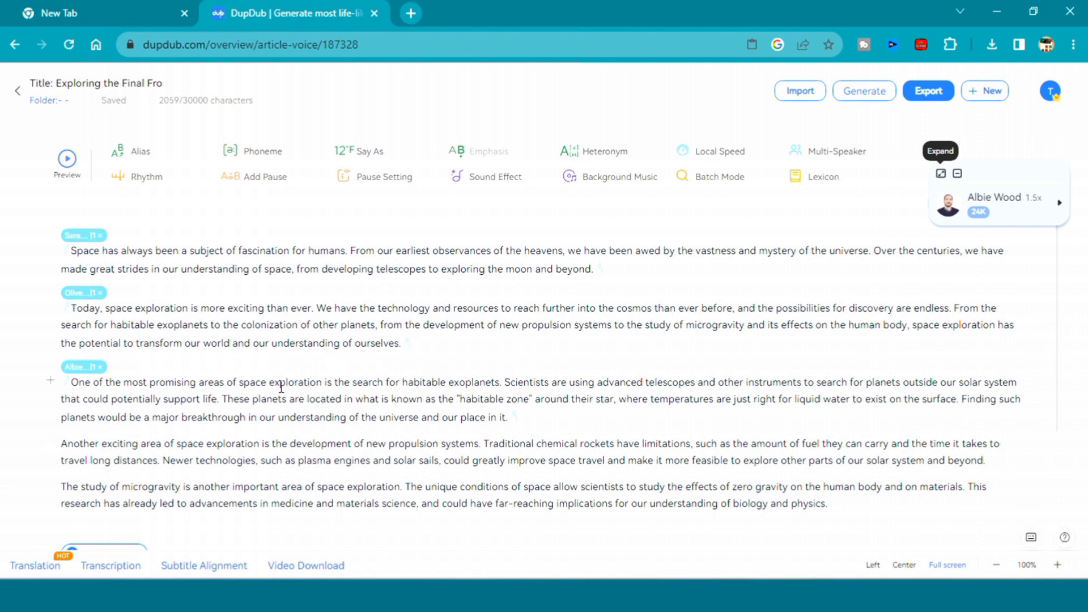
left_click(273, 182)
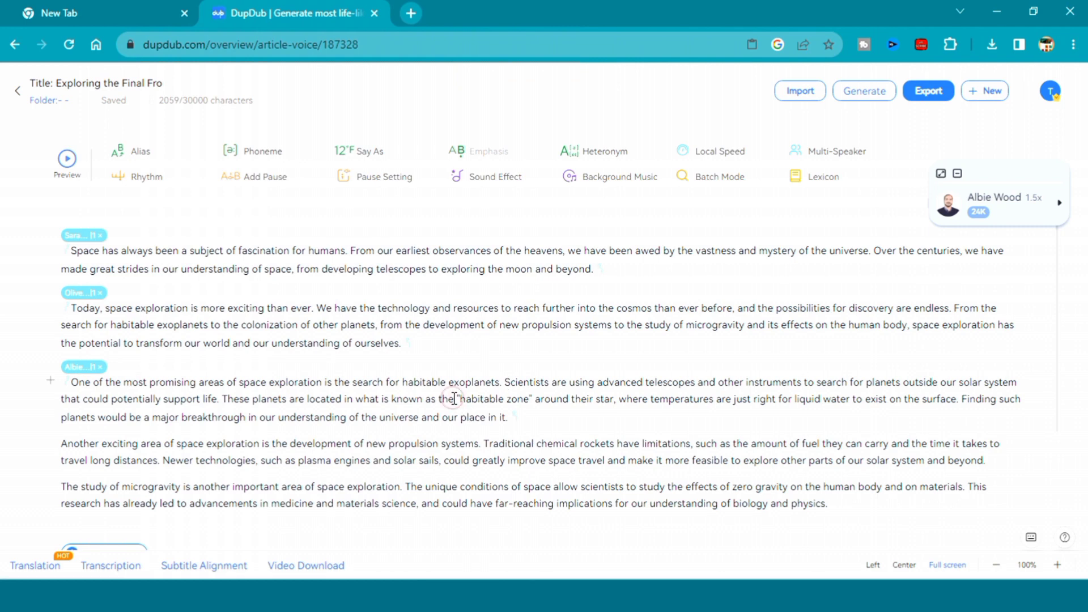
Step: Add a 300 ms pause before 'the habitable zone' and 600 ms after 'breakthrough', previewing each
left_click(457, 400)
left_click(456, 399)
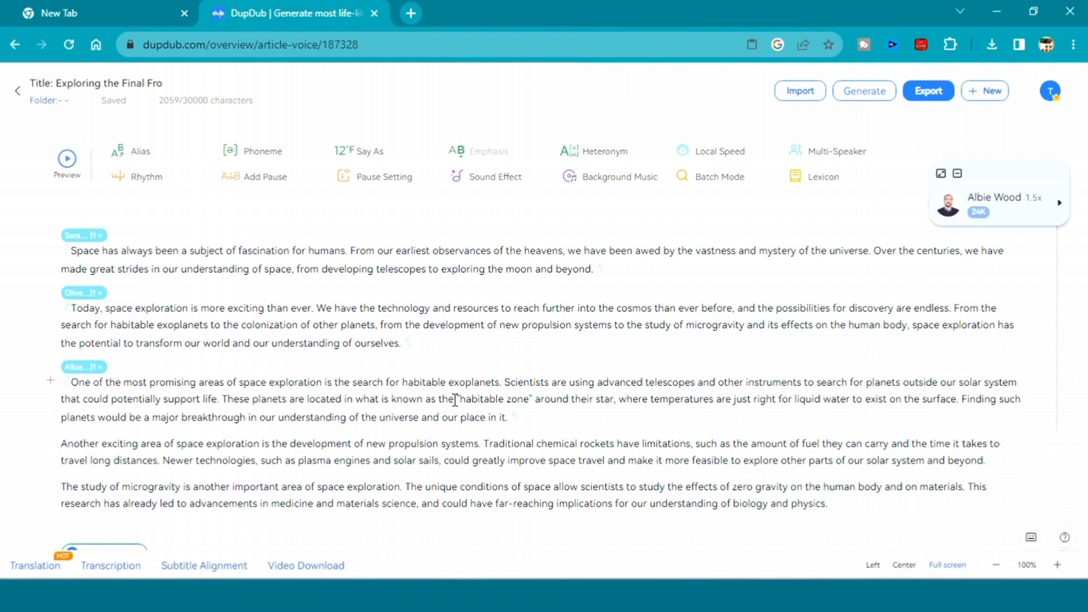
left_click(256, 182)
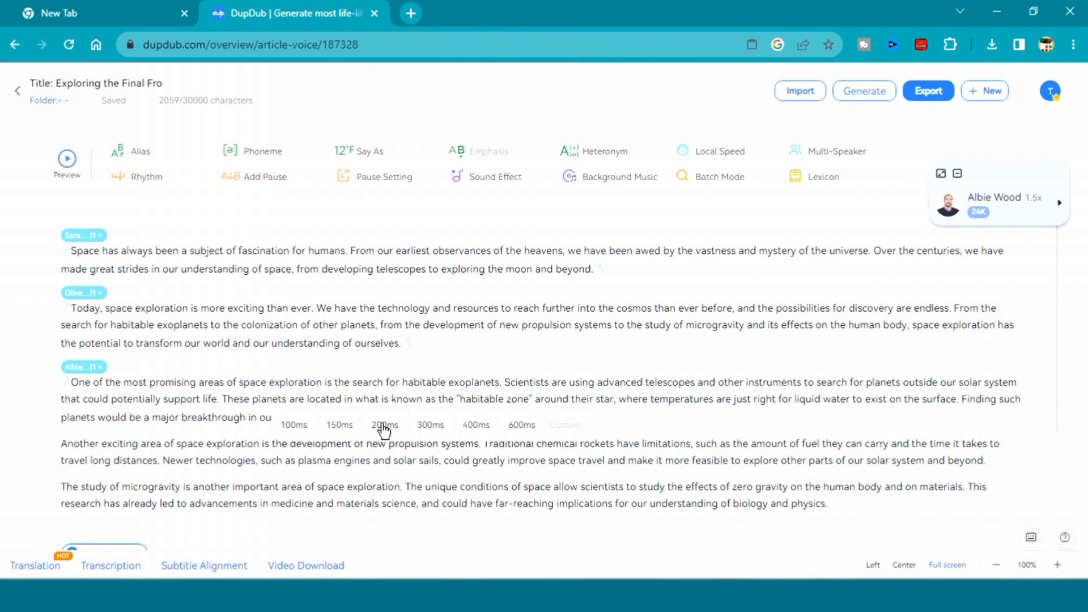
left_click(428, 425)
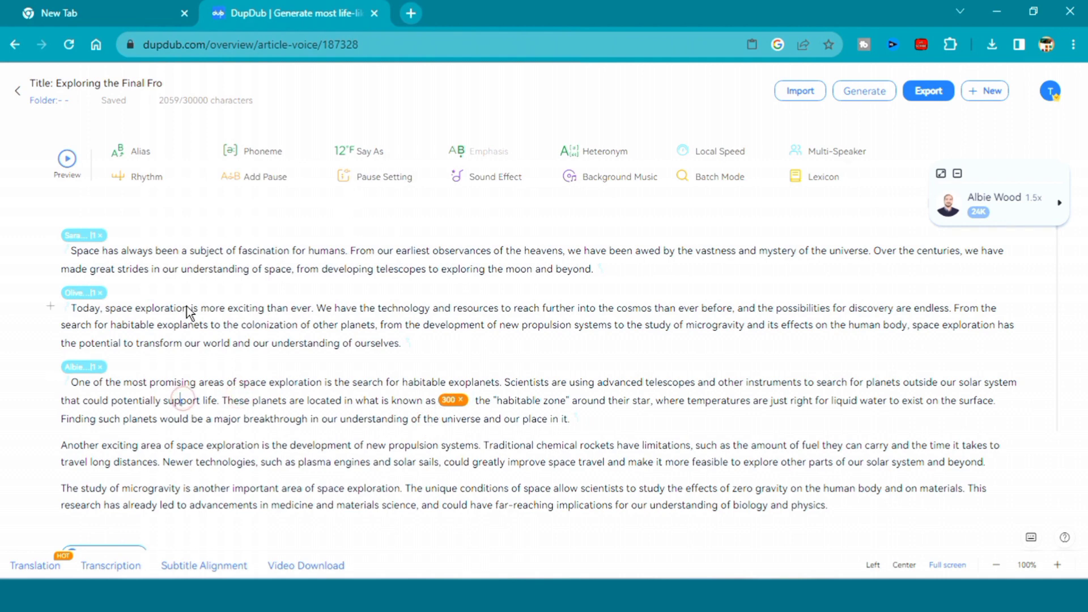
left_click(68, 166)
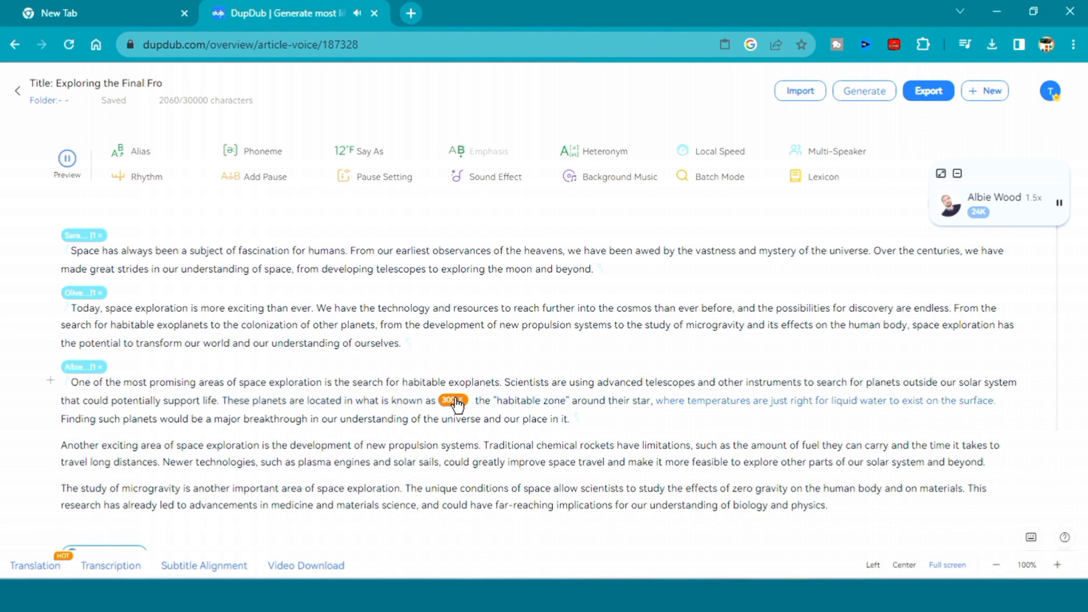
left_click(384, 449)
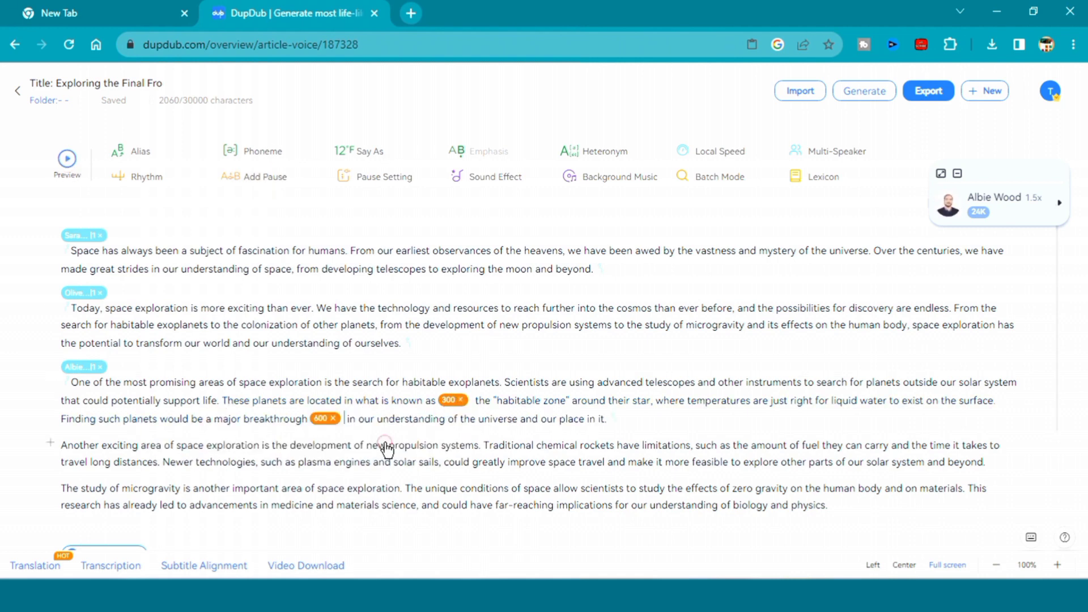
left_click(67, 159)
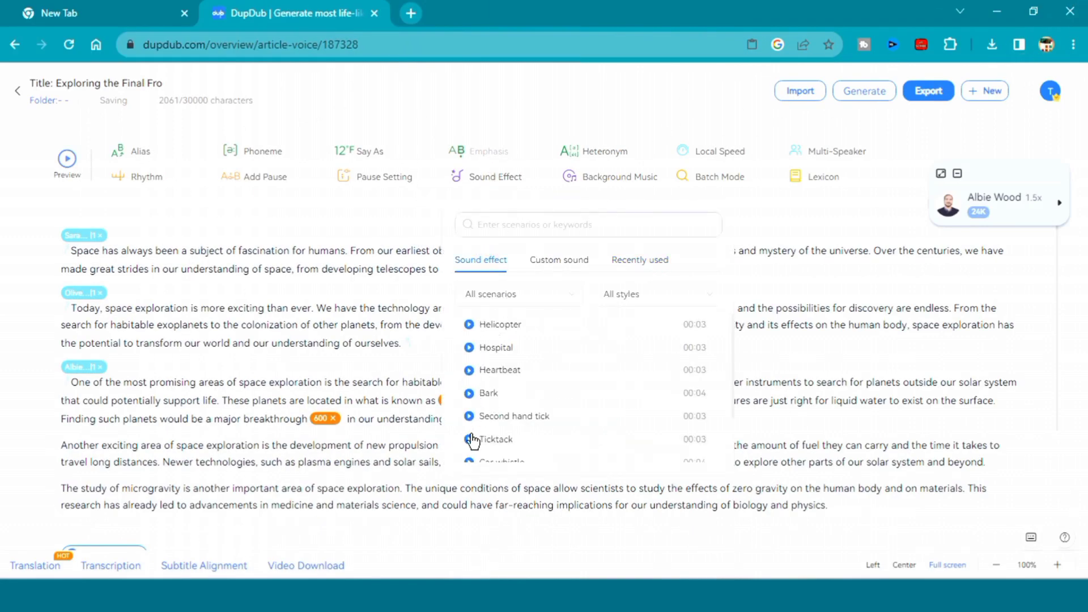
Step: Place the UFO sound effect after 'humans.' and preview it from the first paragraph
left_click(515, 226)
type("s")
type("pace")
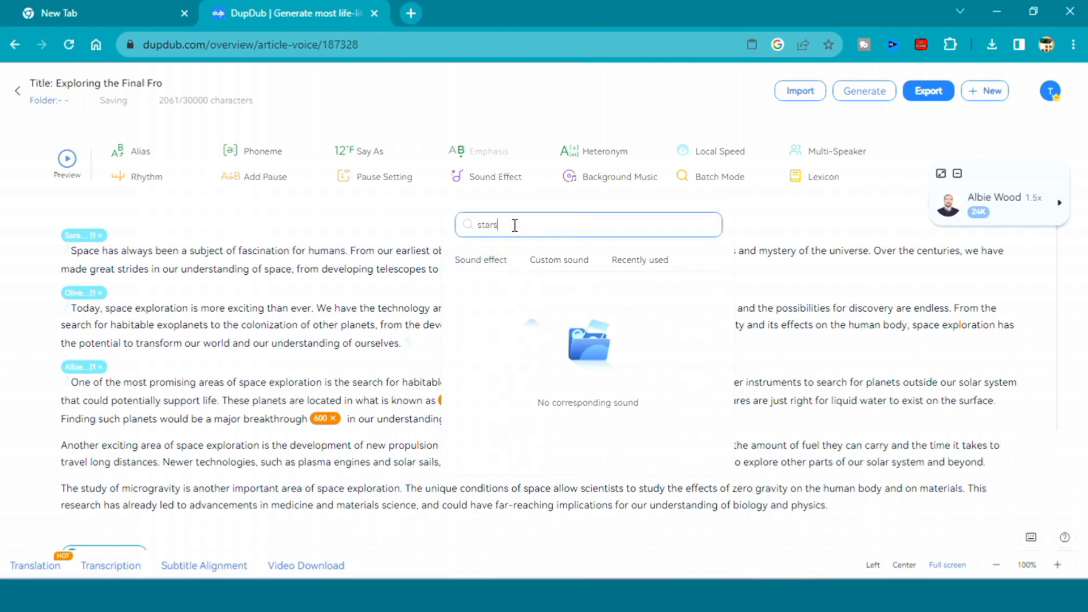
key("BackSpace")
type("sp")
key("BackSpace")
key("BackSpace")
left_click(485, 260)
left_click_drag(508, 347, 643, 456)
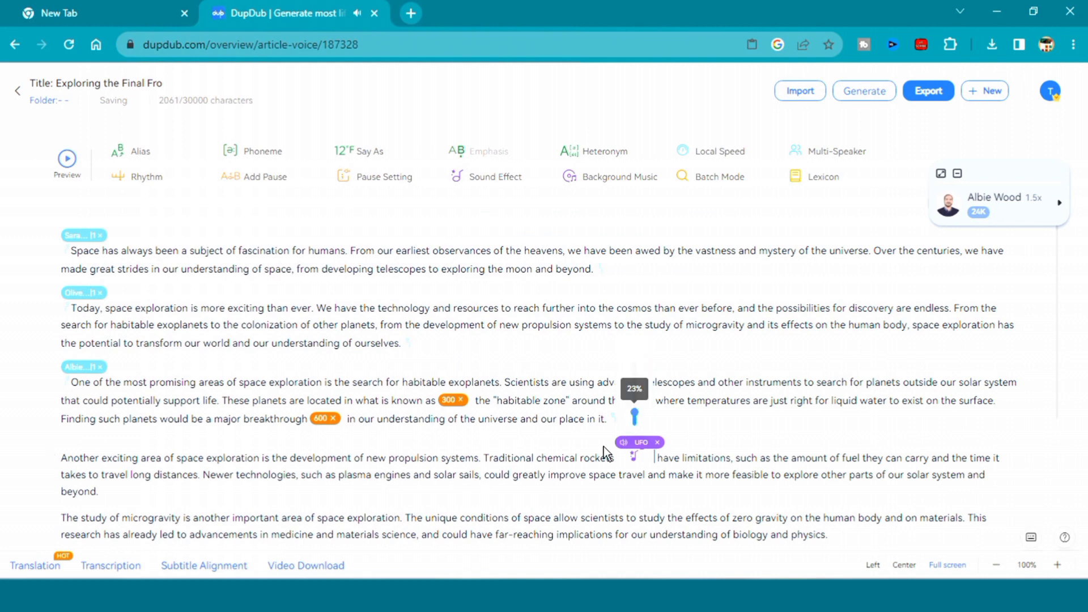
key("space")
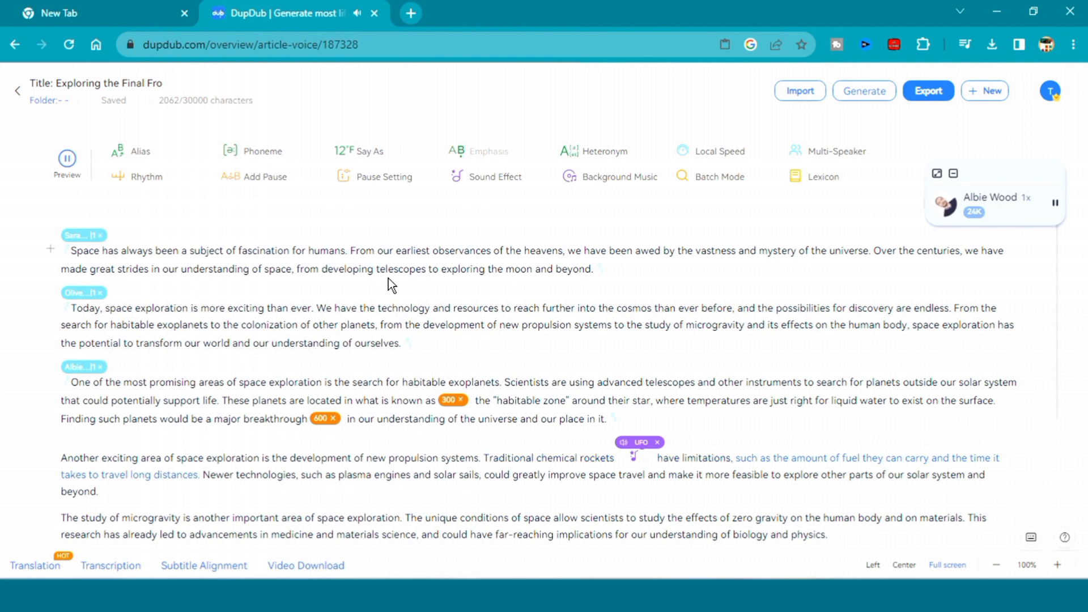
mouse_move(639, 443)
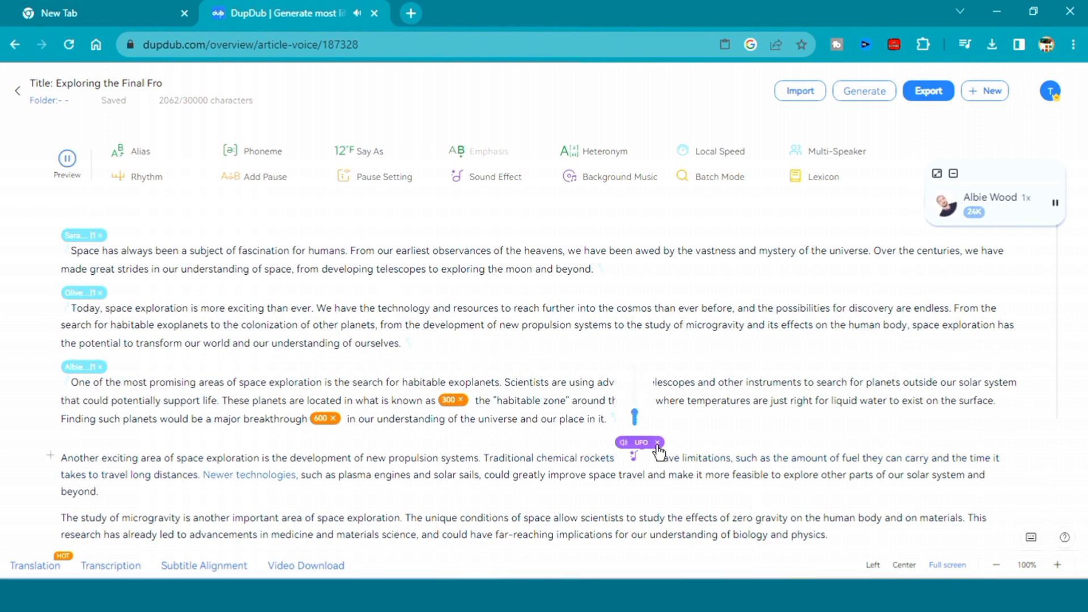
left_click(657, 443)
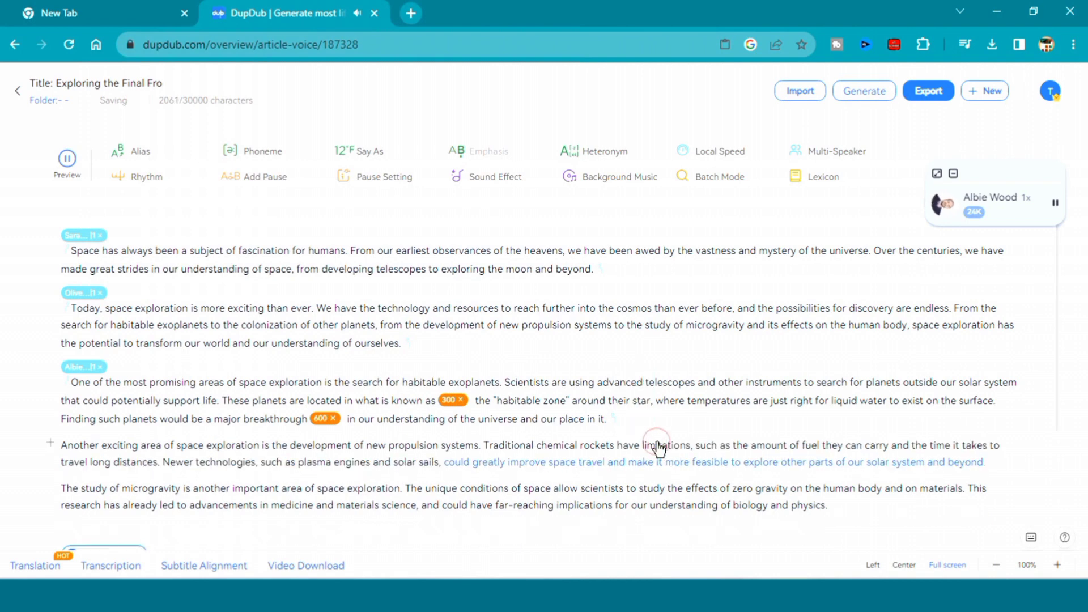
key("ctrl+z")
left_click(72, 250)
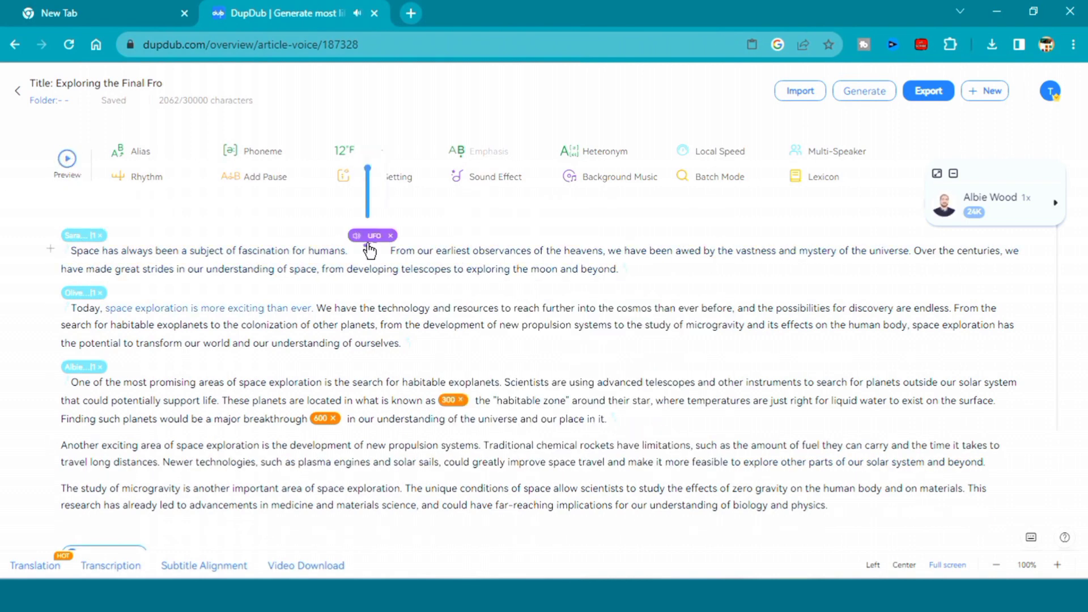
Step: Remove the second paragraph's Olive speaker tag and add Second hand tick after 'exoplanets.'
left_click(101, 292)
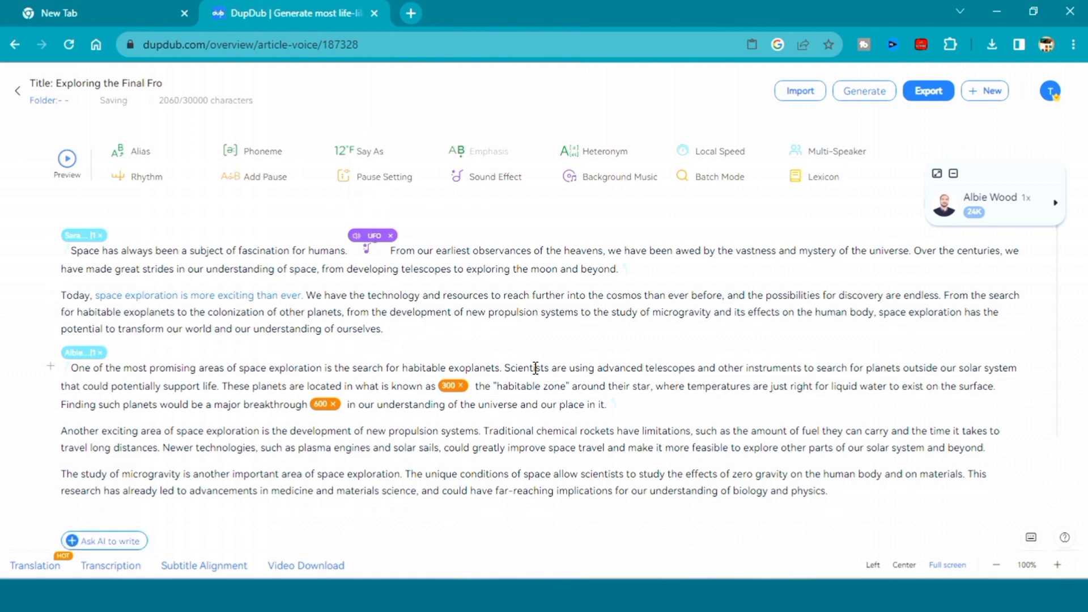
left_click(488, 177)
left_click(468, 370)
left_click(471, 417)
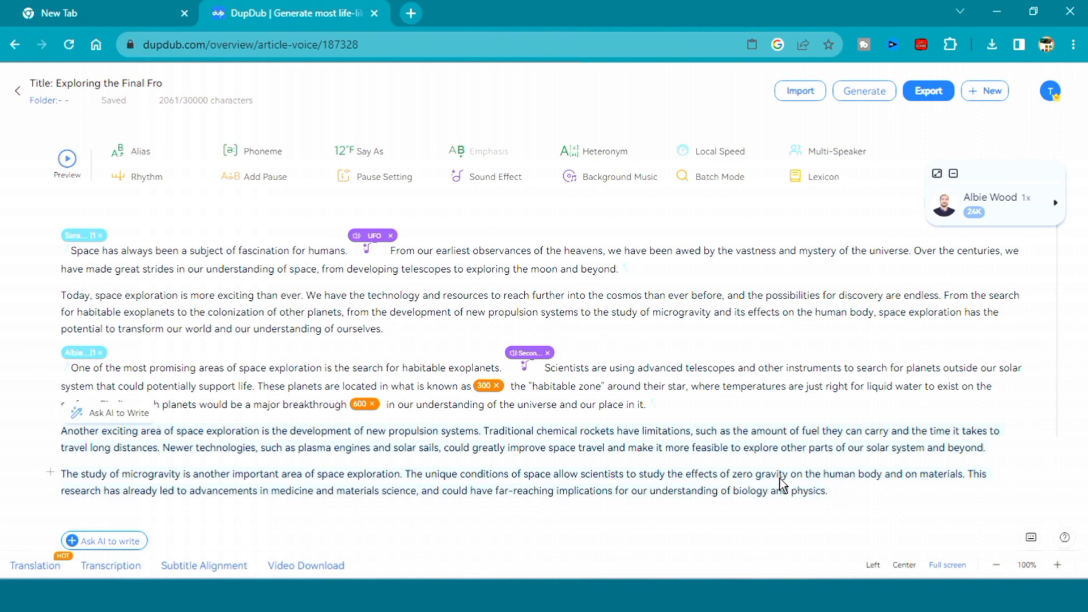
Step: Preview 1.5x, then set the 'Another exciting area' paragraph's local speed to 1.0x
left_click(705, 160)
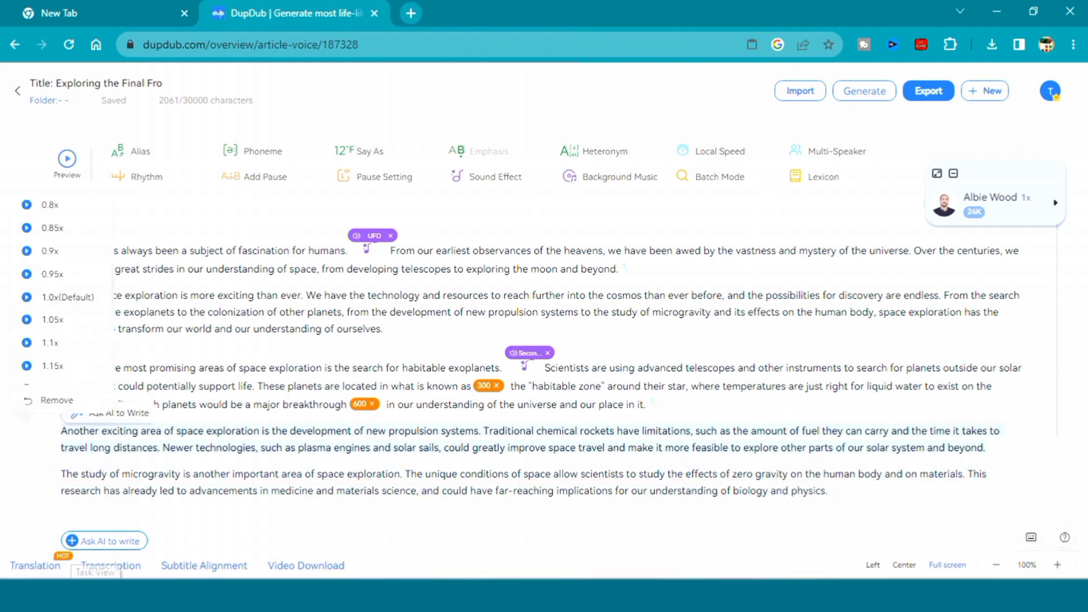
scroll(28, 267, "down", 5)
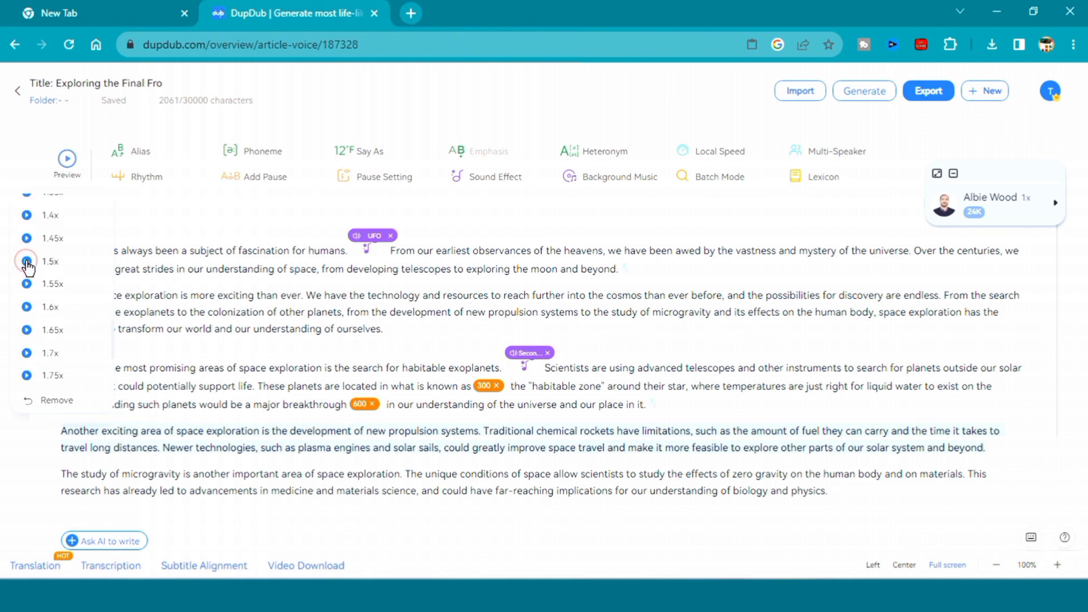
left_click(26, 263)
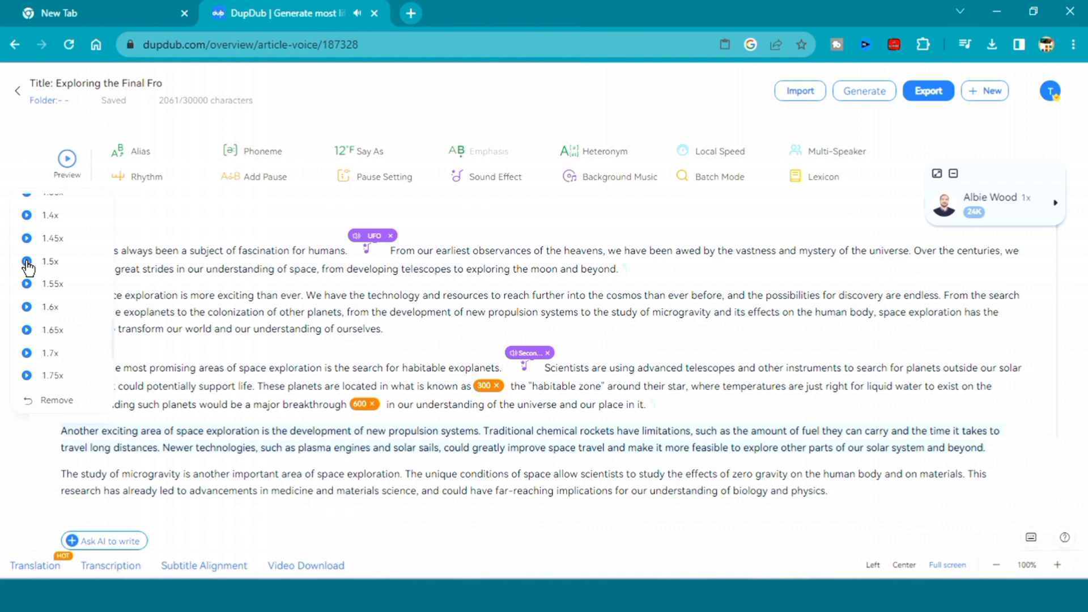
scroll(31, 341, "up", 10)
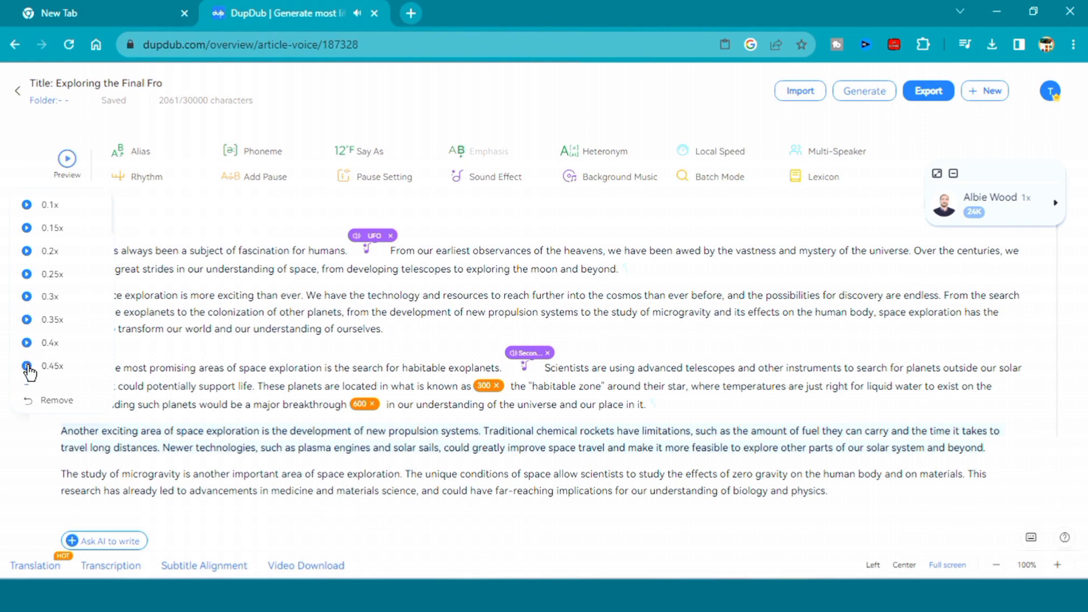
scroll(28, 371, "down", 3)
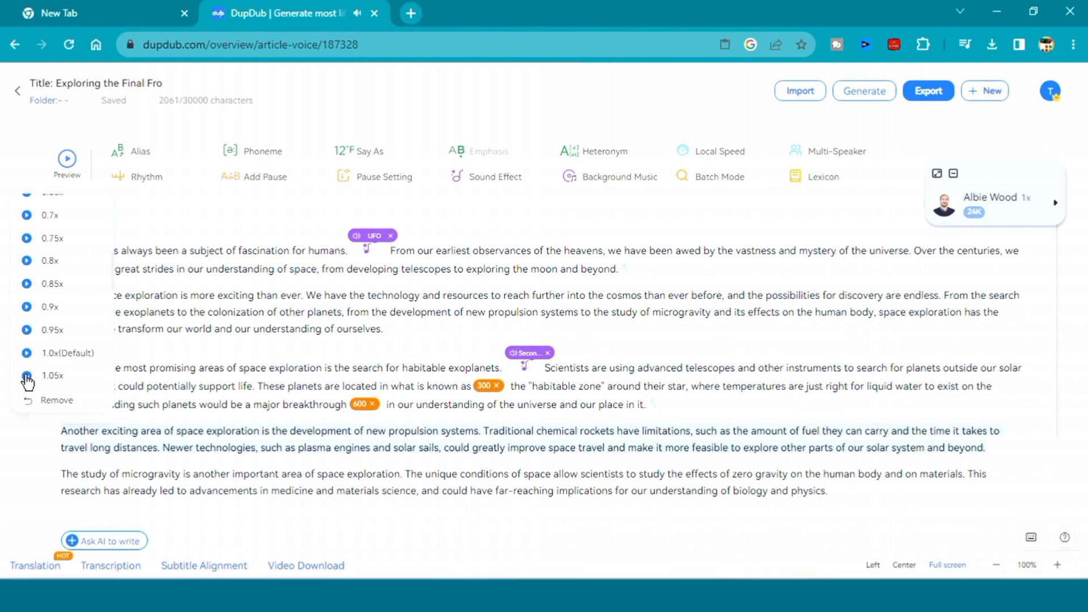
left_click(60, 354)
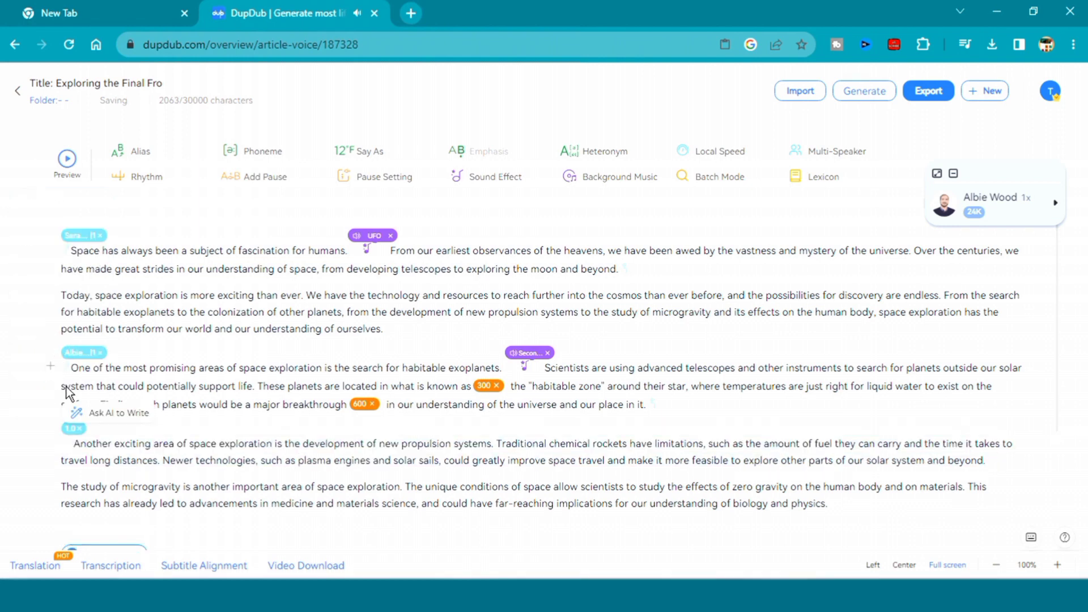
Step: Filter the background music library to show only Tense-style tracks
left_click(607, 183)
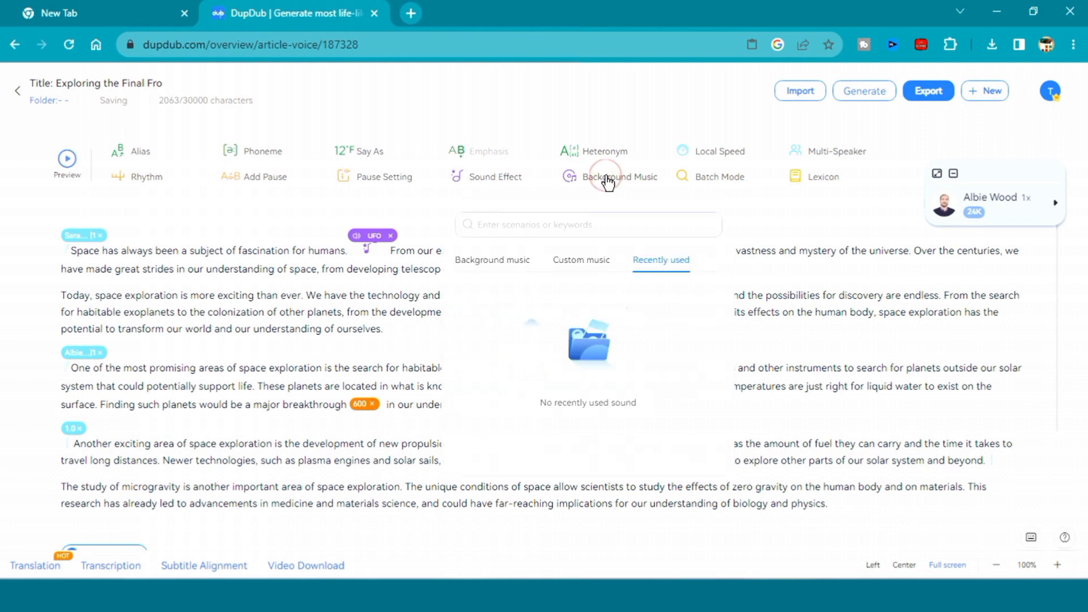
left_click(479, 274)
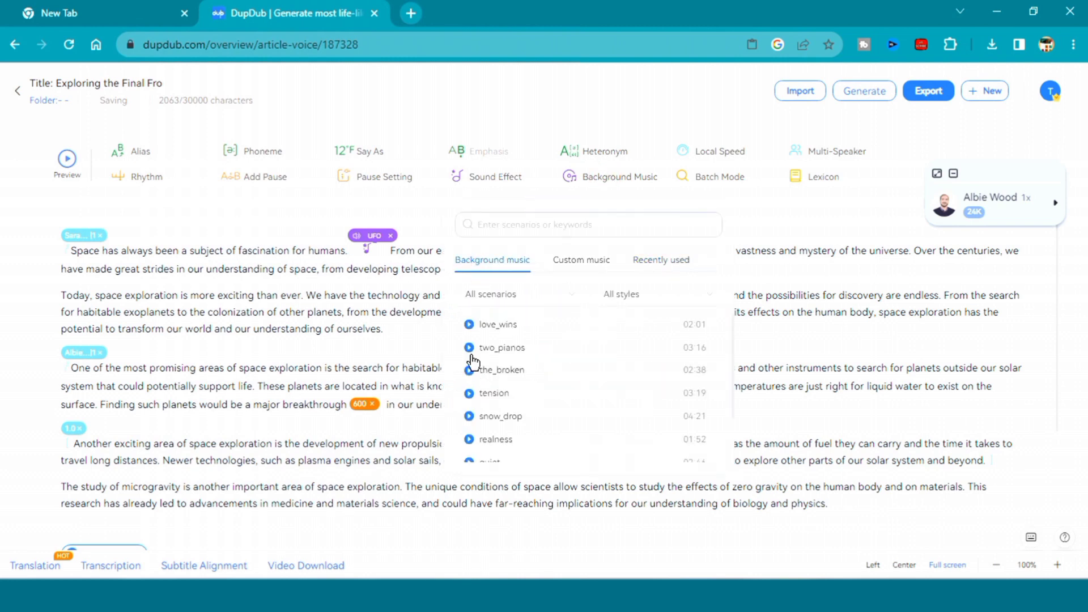
left_click(557, 293)
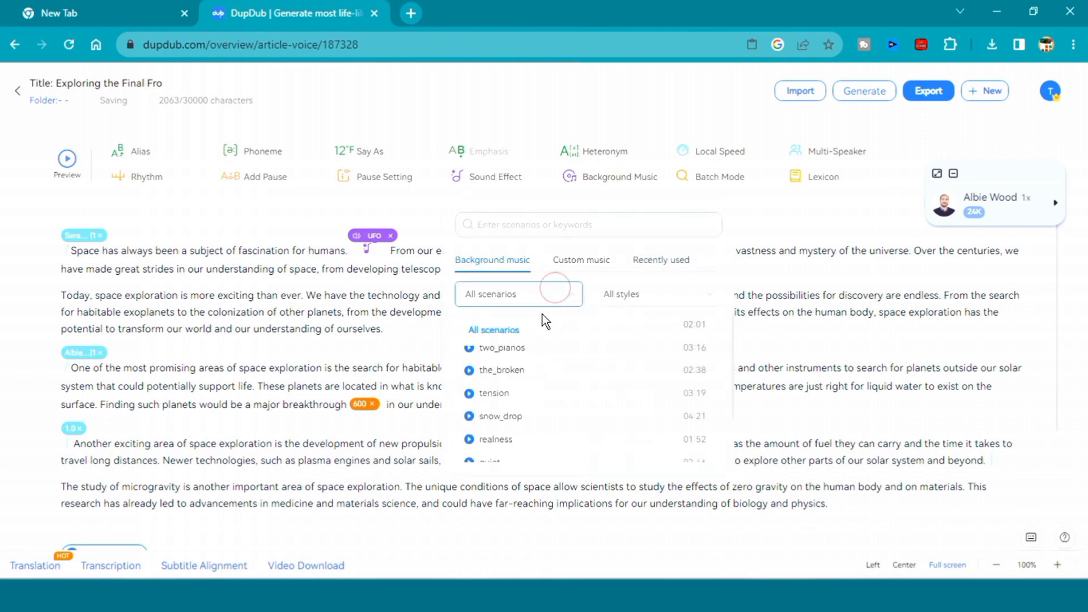
left_click(644, 304)
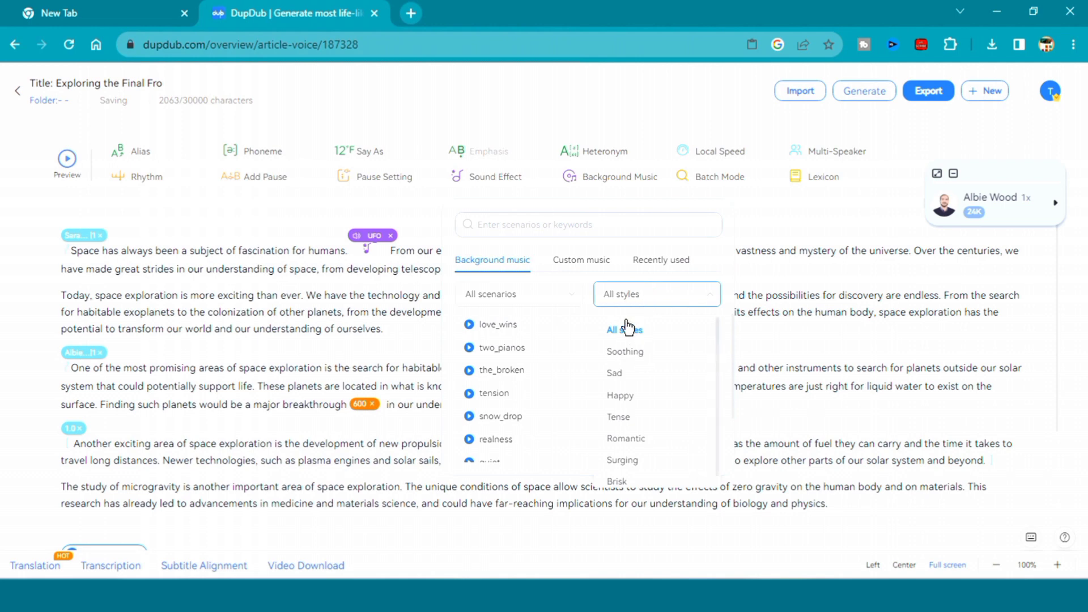
left_click(626, 417)
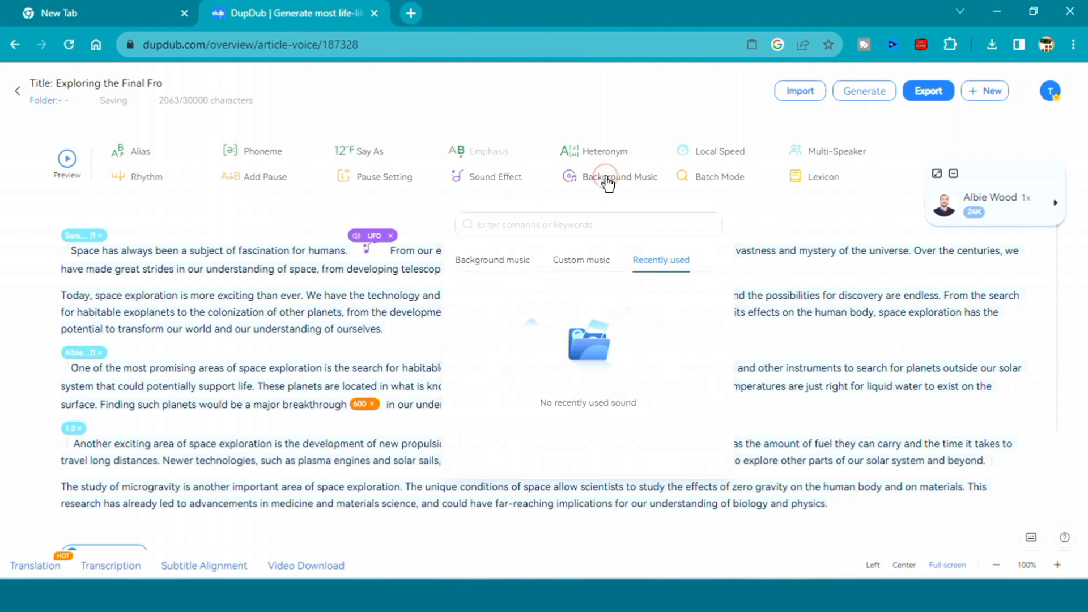
left_click(483, 261)
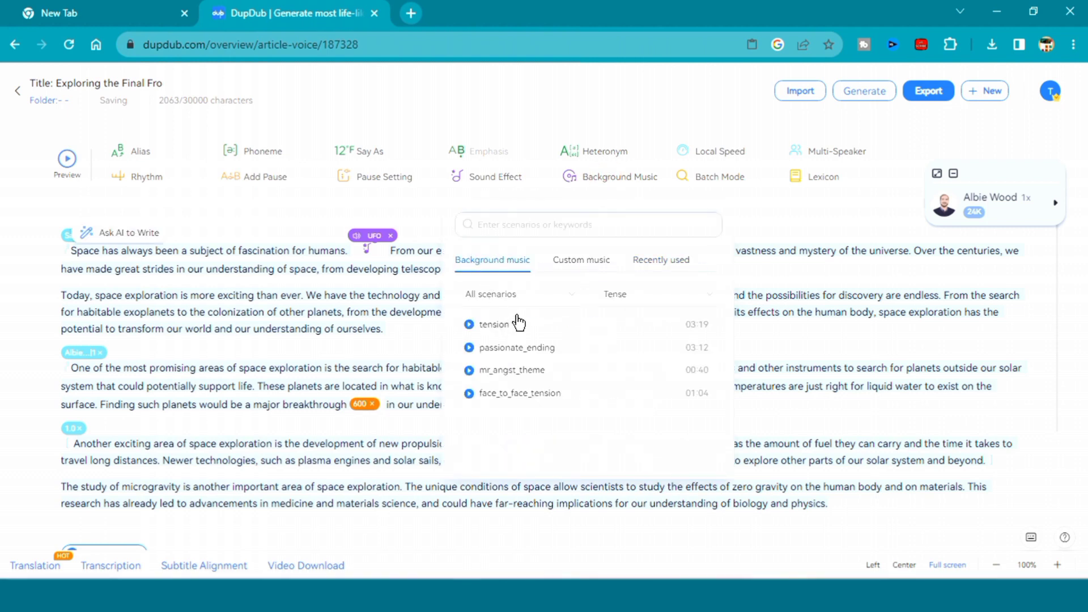
Step: Apply the 'tension' track, preview the narration, and lower music volume to about 10%
left_click(509, 326)
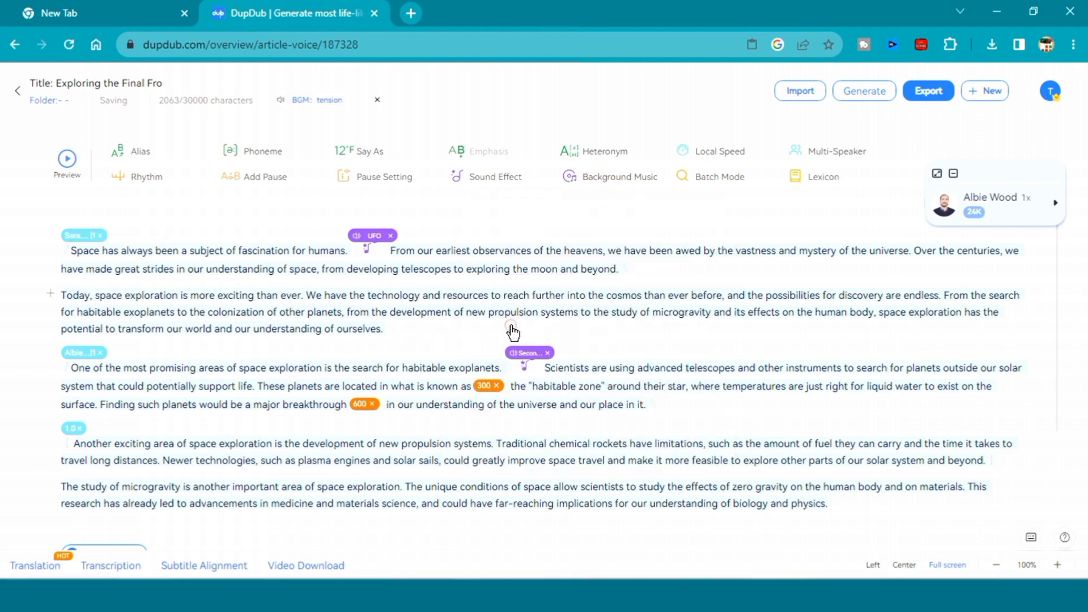
left_click(66, 160)
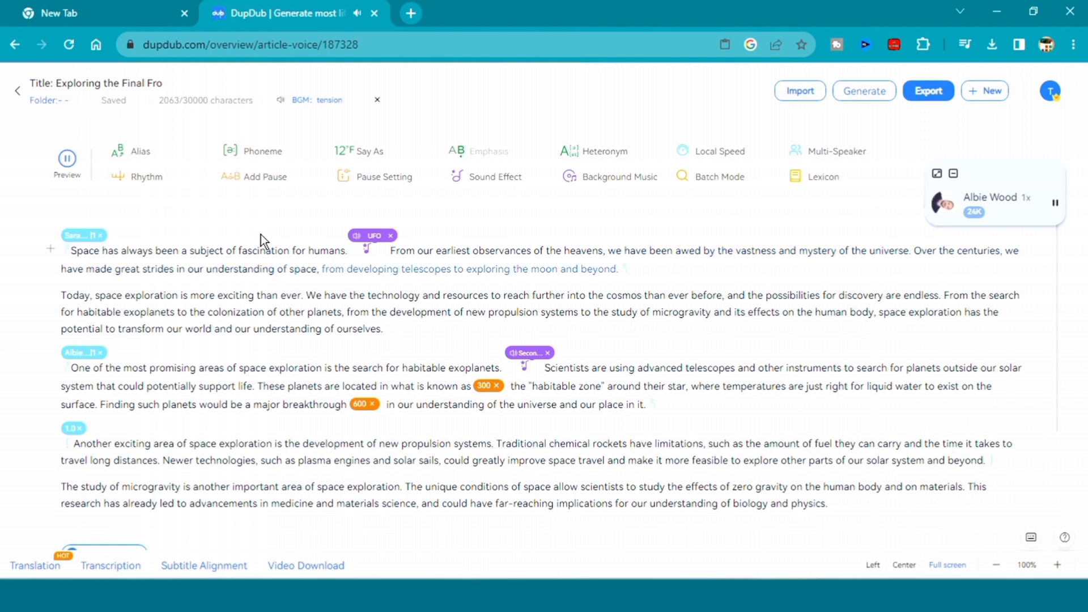
scroll(271, 325, "down", 5)
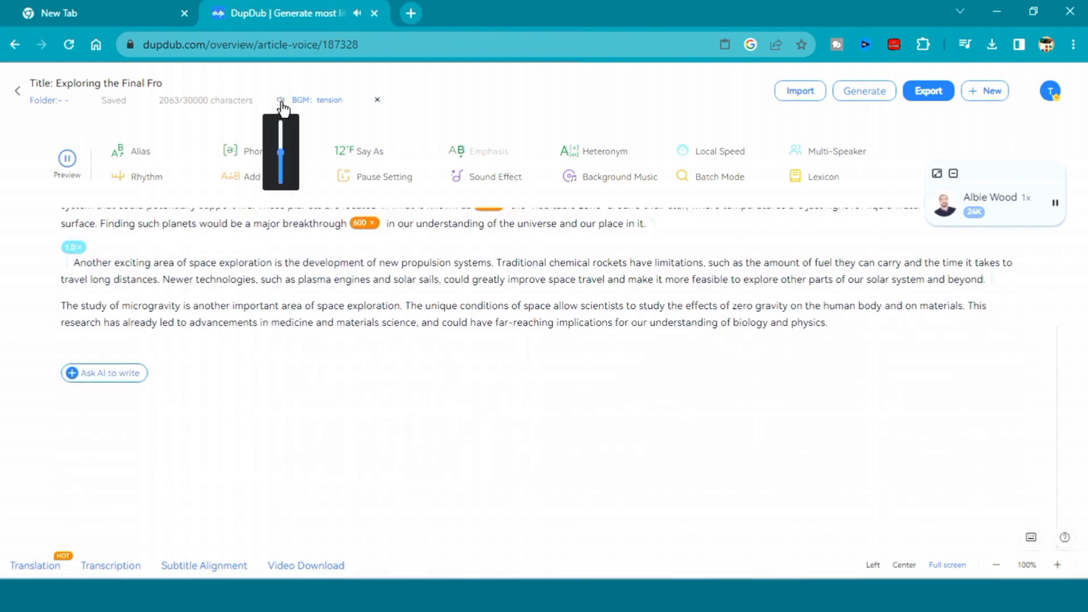
left_click_drag(282, 147, 282, 177)
scroll(213, 170, "up", 3)
Step: Check the rhythm pause options and the pronunciation options for 'microgravity', then close them
left_click(153, 180)
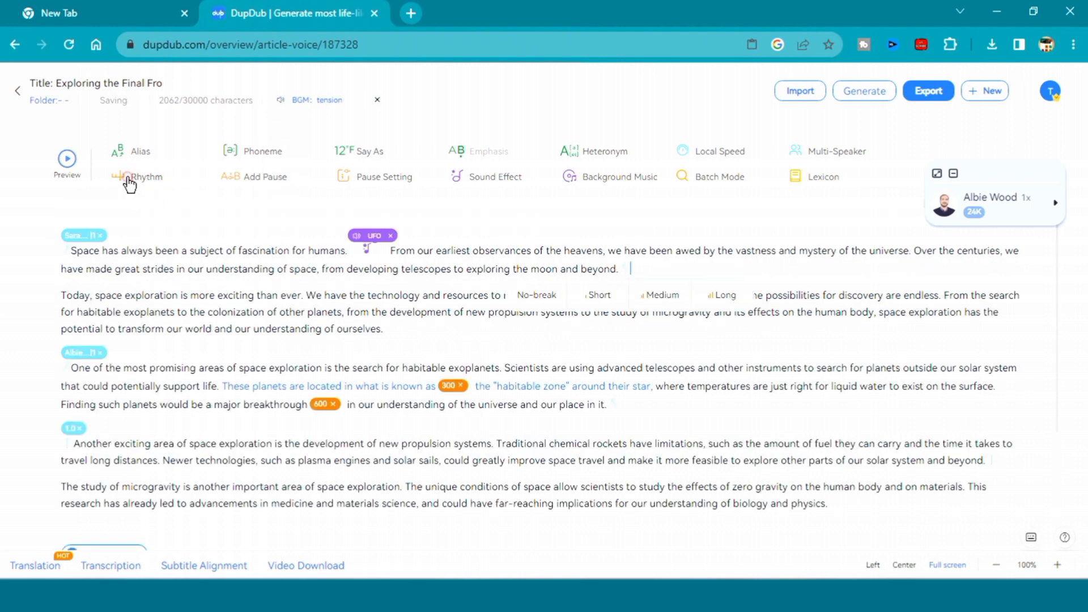
left_click(838, 295)
scroll(143, 306, "down", 3)
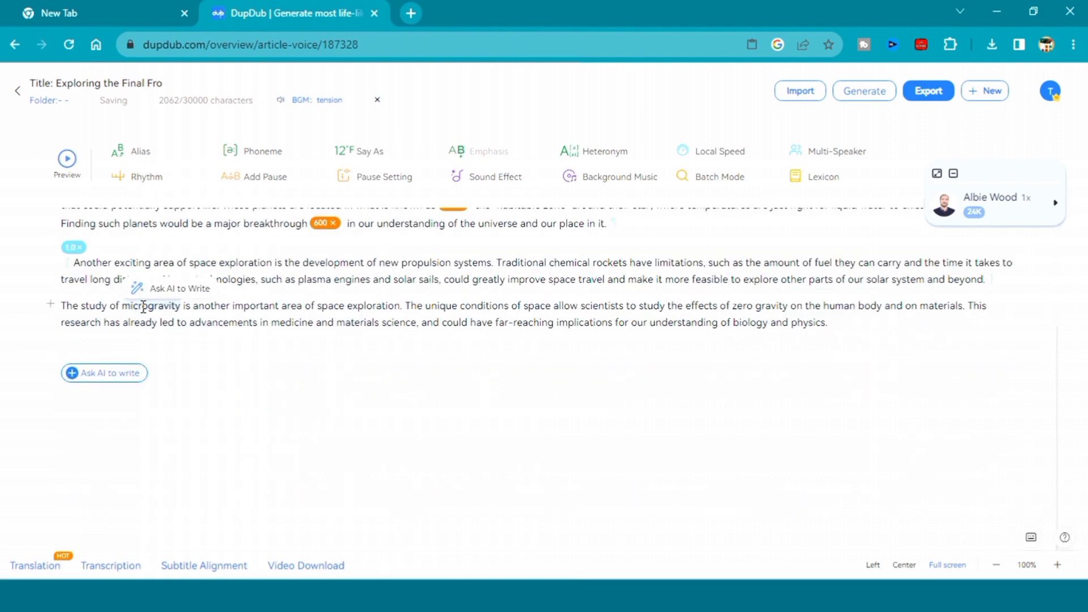
left_click(352, 152)
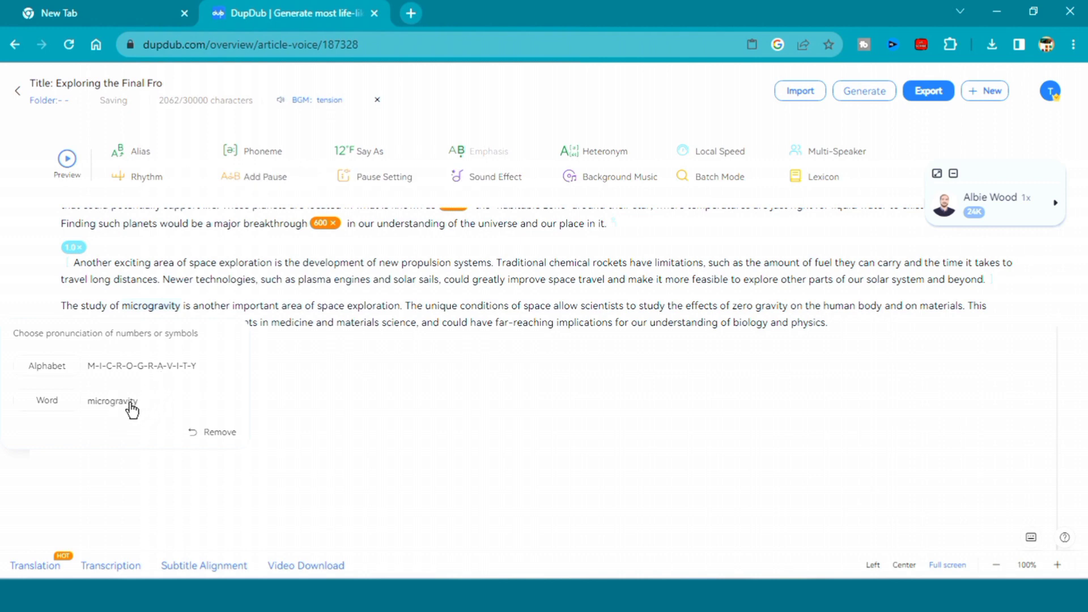
left_click(133, 410)
Step: Have 'heavens' read as Alphabet and play a preview of the narration
double_click(585, 251)
left_click(364, 153)
left_click(563, 312)
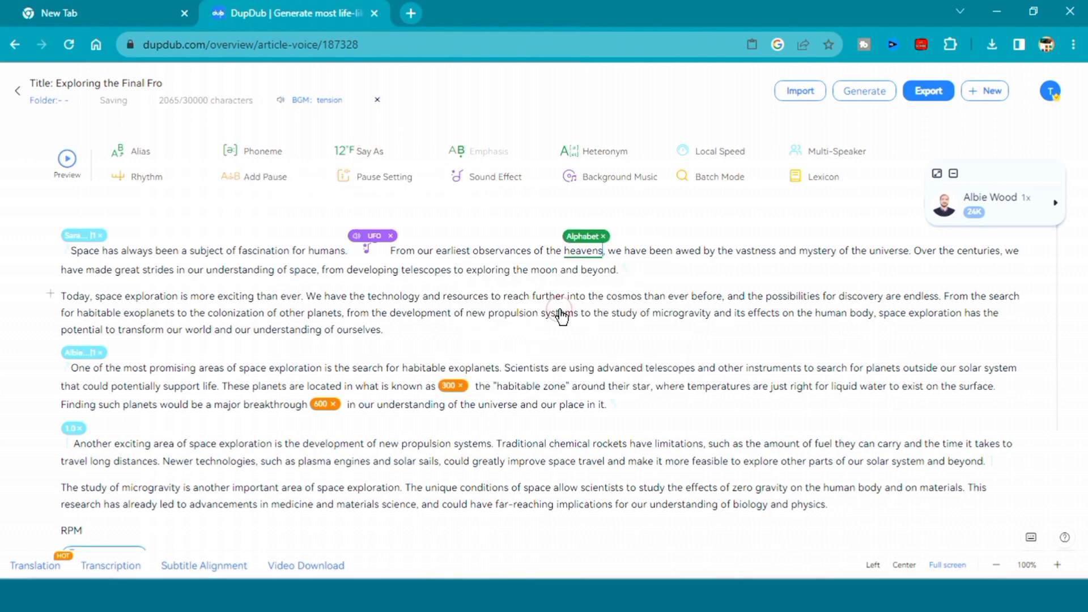
left_click(67, 158)
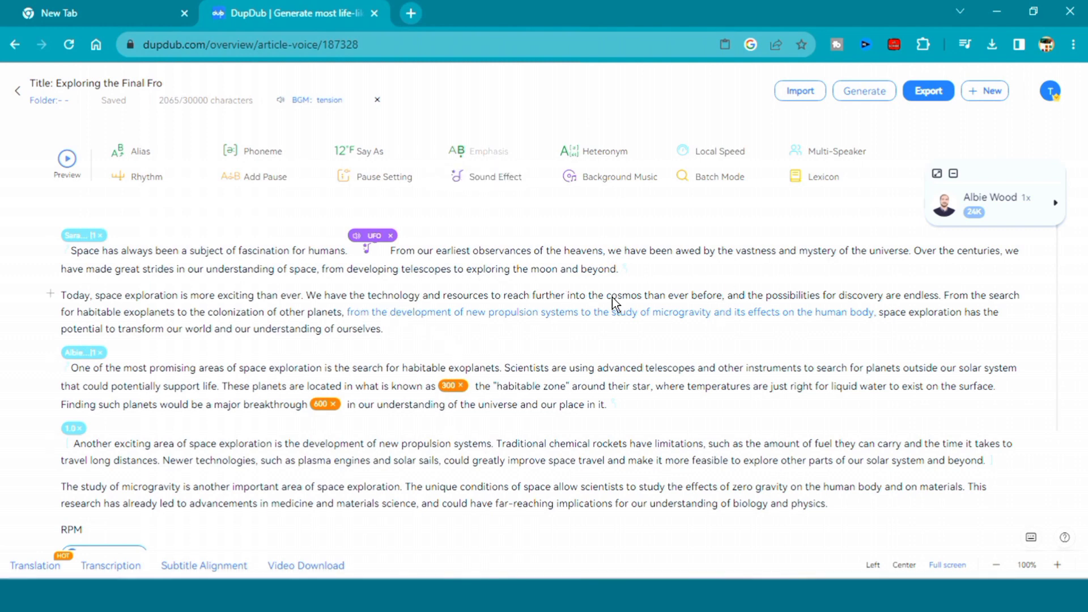
left_click(645, 296)
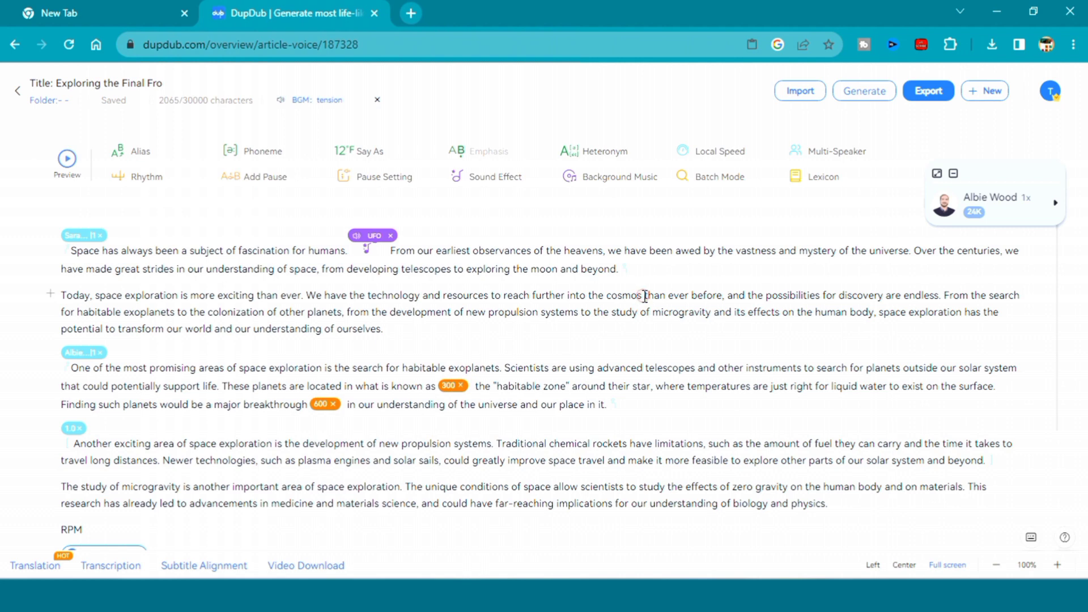
Step: Open the phonetic spelling editor for 'heavens' and close it with no pronunciation entered
double_click(583, 251)
left_click(268, 154)
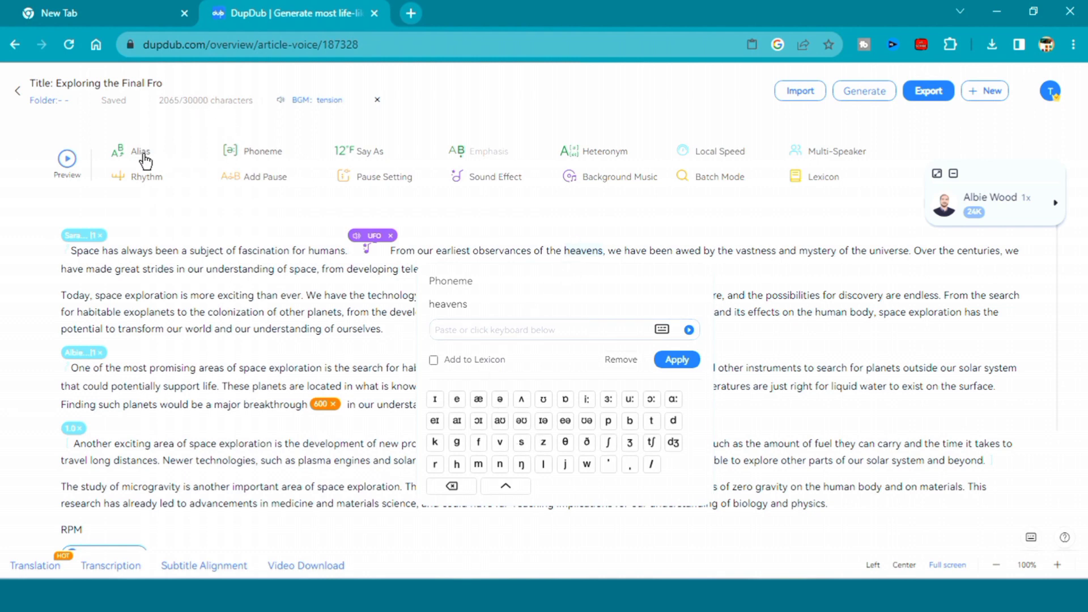
left_click(205, 263)
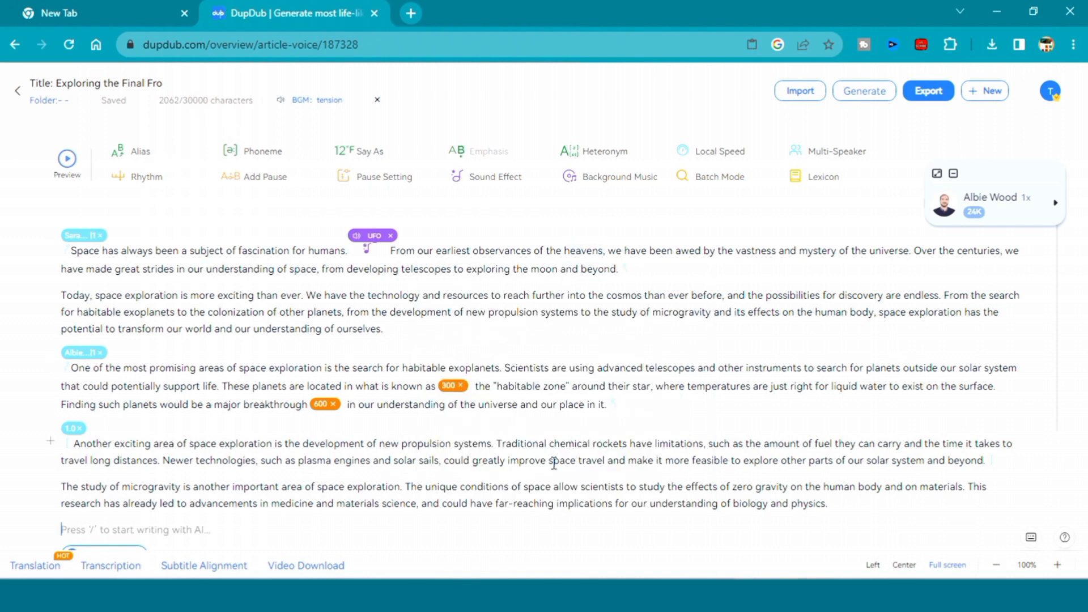
Step: Regenerate the 2:02 narration, export an SRT subtitle file, and return to the file list
left_click(863, 92)
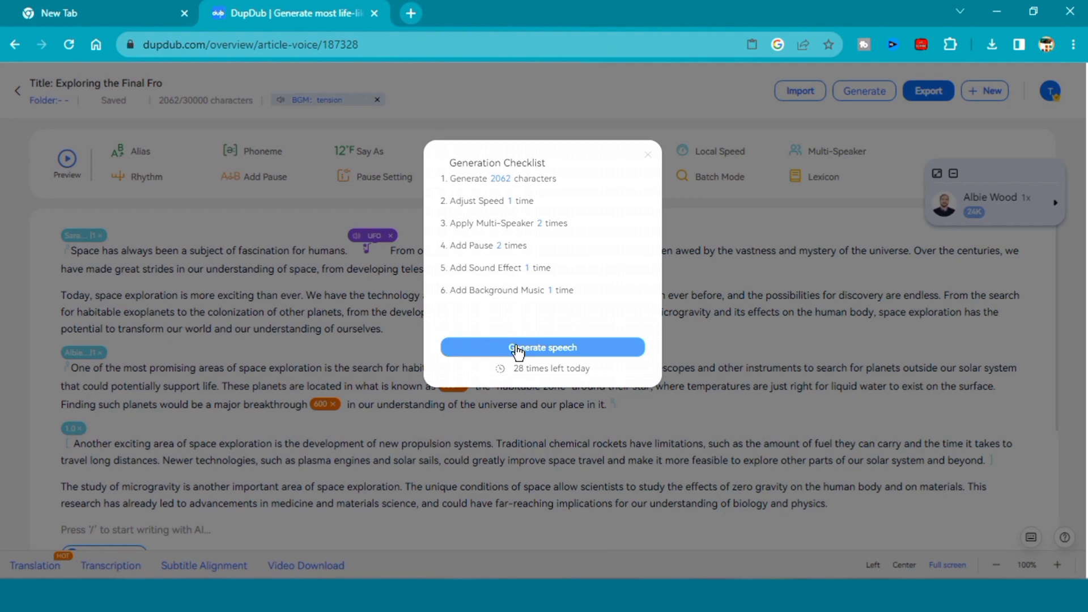
left_click(523, 351)
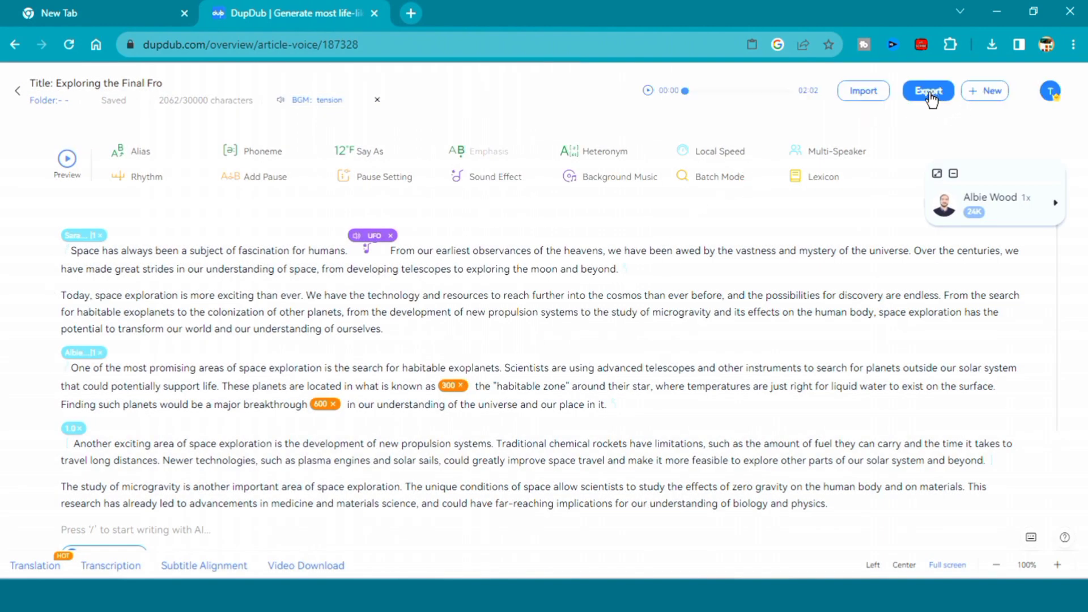
left_click(928, 92)
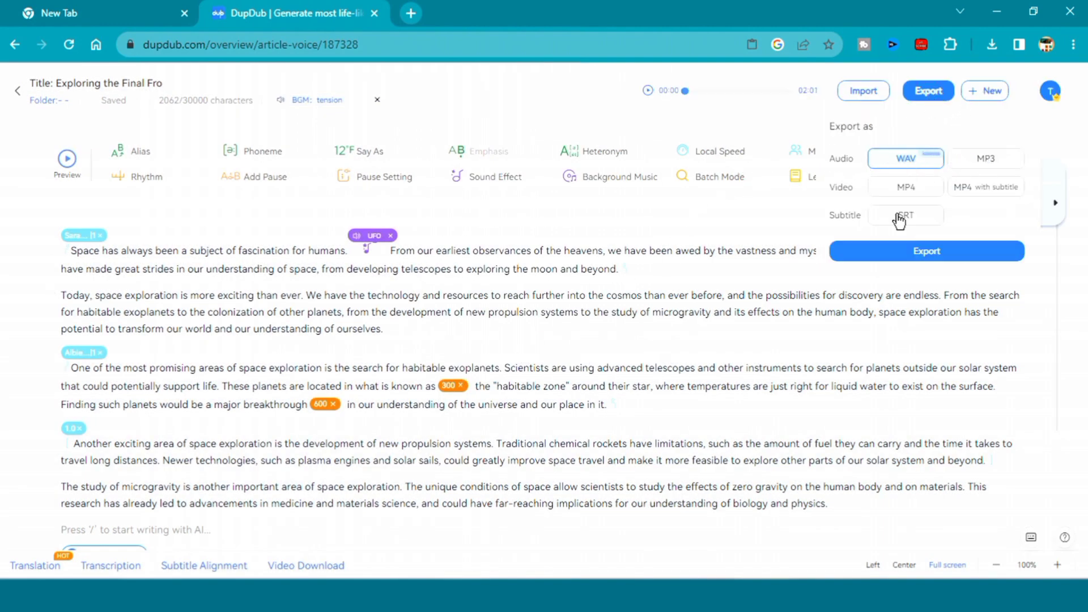
left_click(972, 158)
left_click(916, 162)
left_click(907, 216)
left_click(925, 254)
left_click(17, 92)
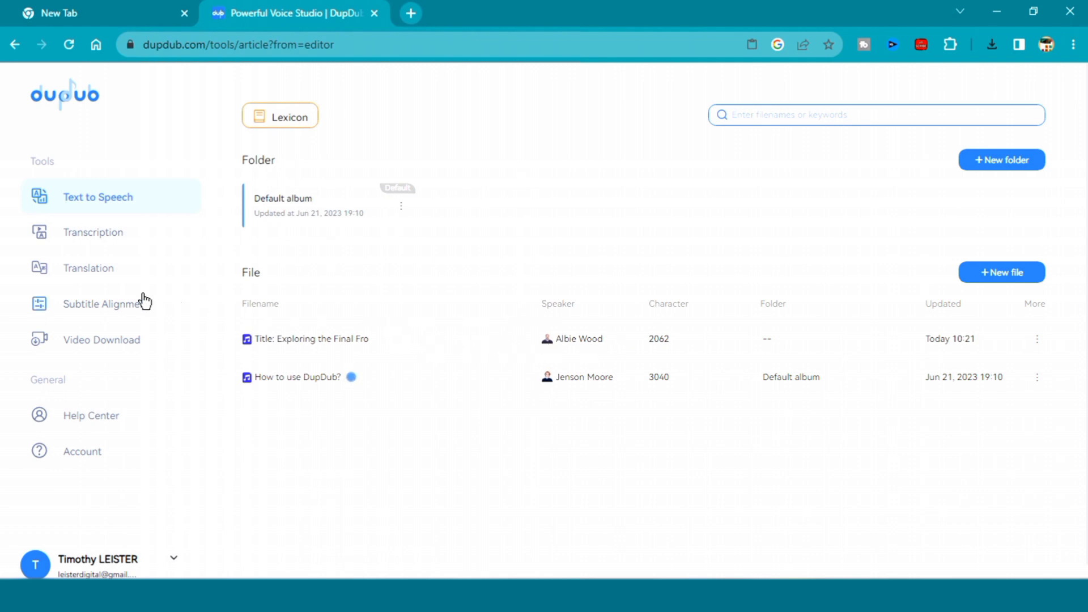
Step: Transcribe a pasted YouTube video link into a 4578-character downloadable transcript
left_click(116, 238)
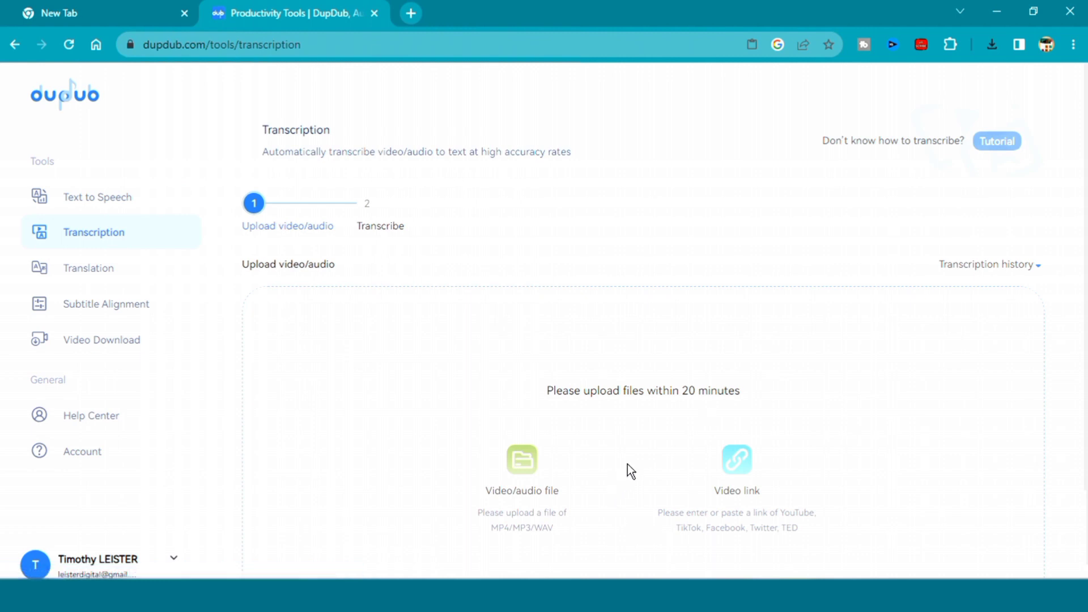
scroll(628, 461, "down", 2)
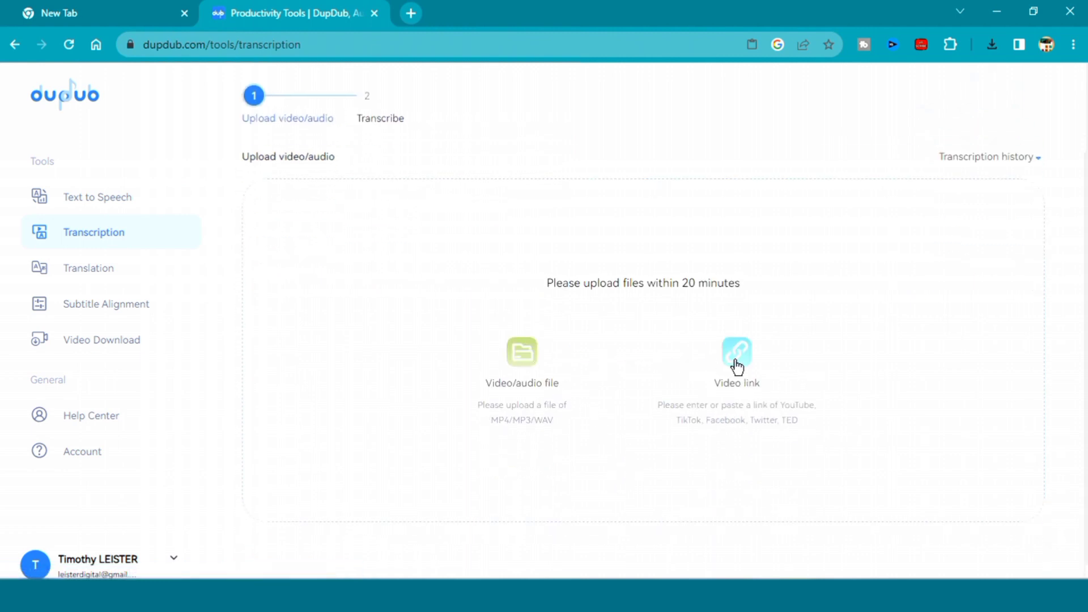
left_click(782, 408)
right_click(280, 253)
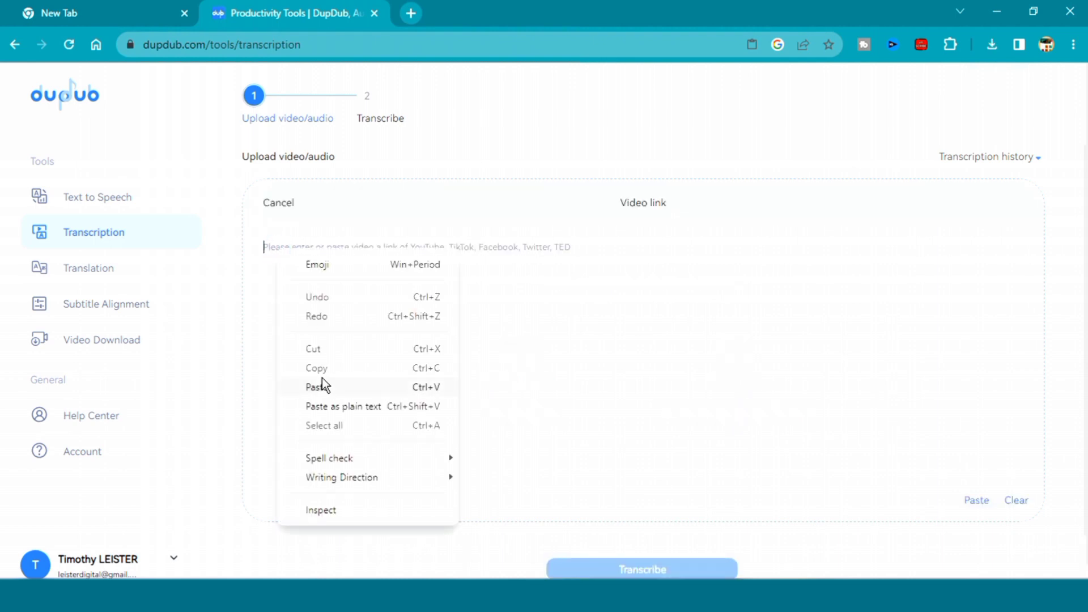
left_click(326, 389)
scroll(652, 512, "down", 1)
left_click(652, 513)
left_click(538, 398)
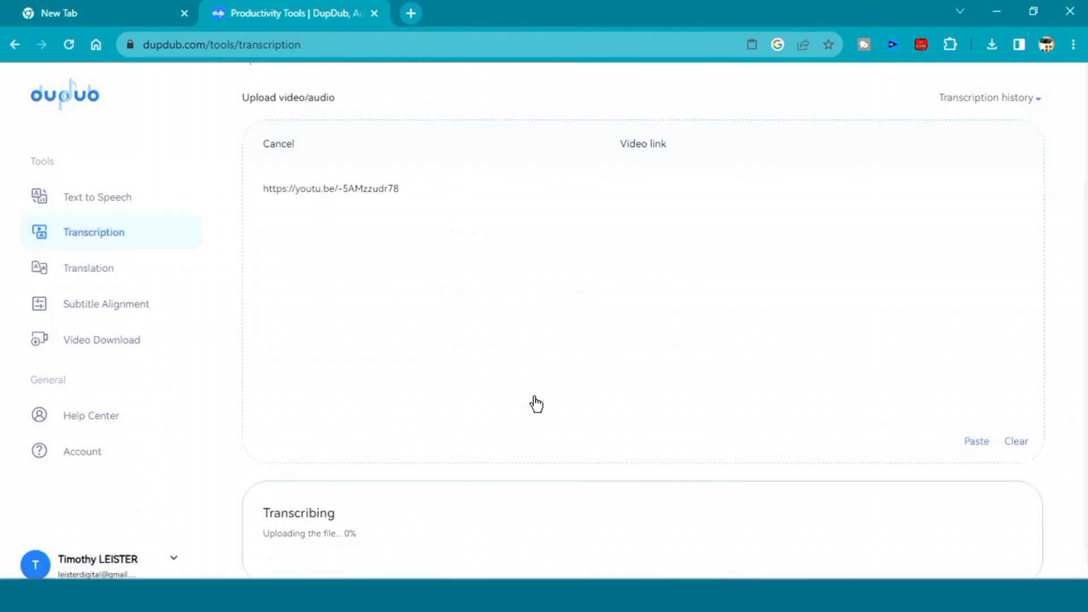
scroll(382, 329, "down", 1)
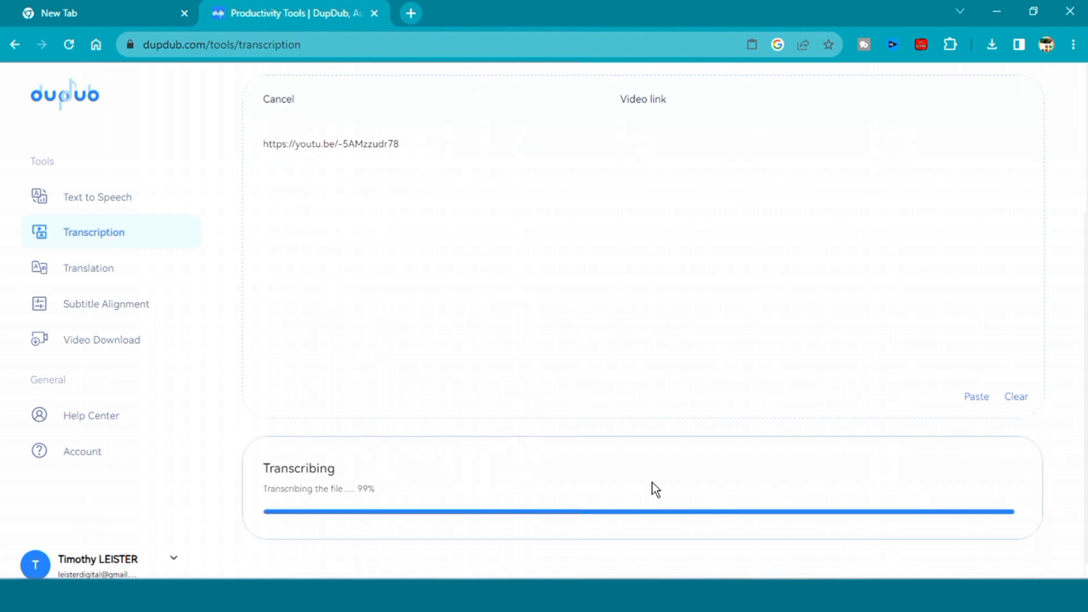
scroll(263, 272, "down", 10)
scroll(262, 277, "up", 10)
scroll(333, 213, "down", 2)
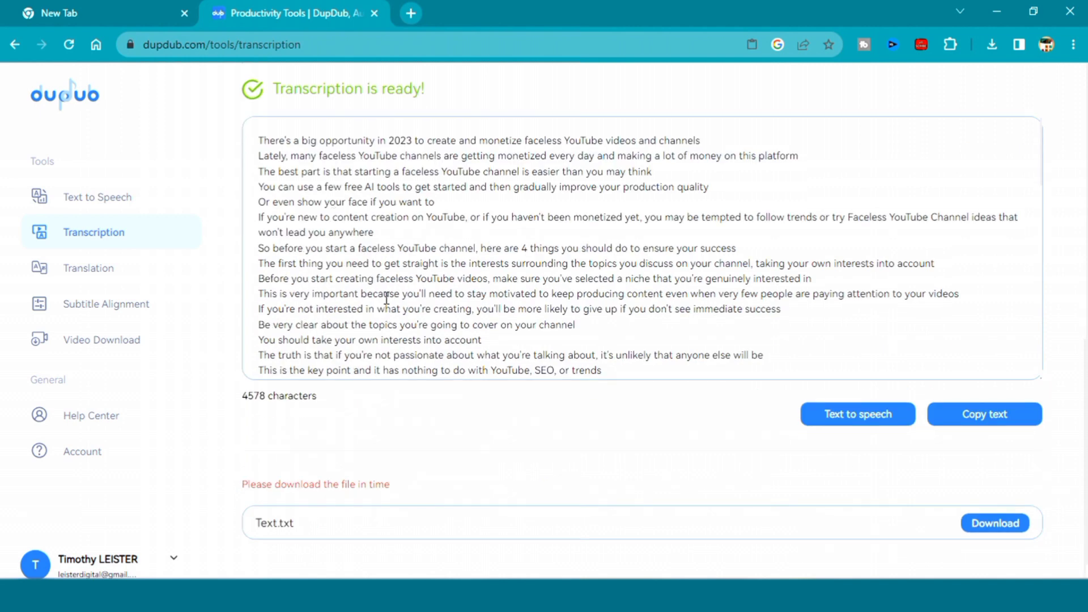
scroll(344, 304, "down", 3)
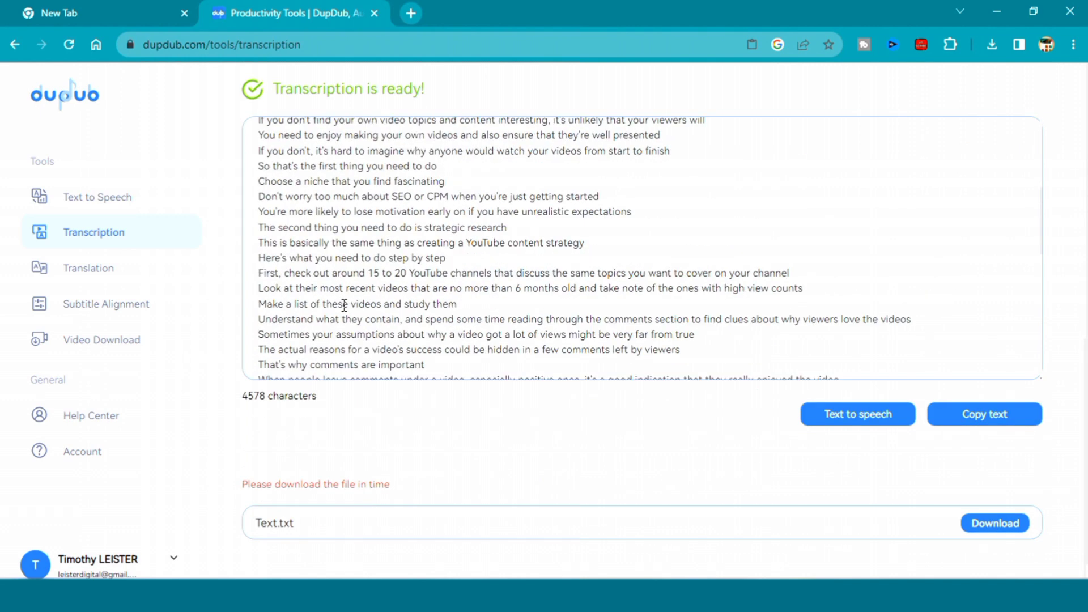
scroll(345, 304, "down", 3)
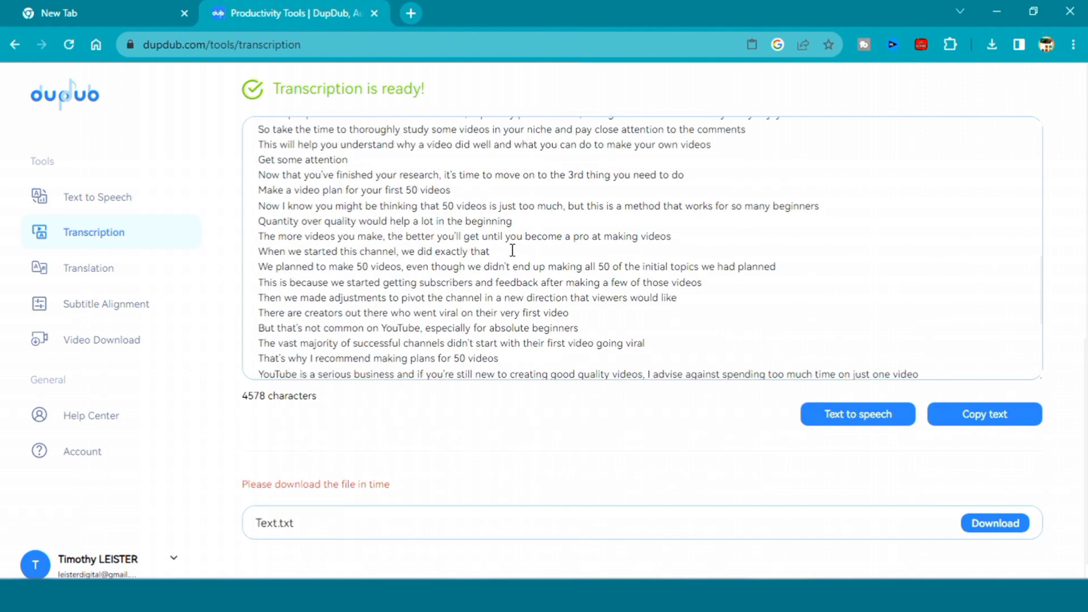
scroll(541, 308, "down", 3)
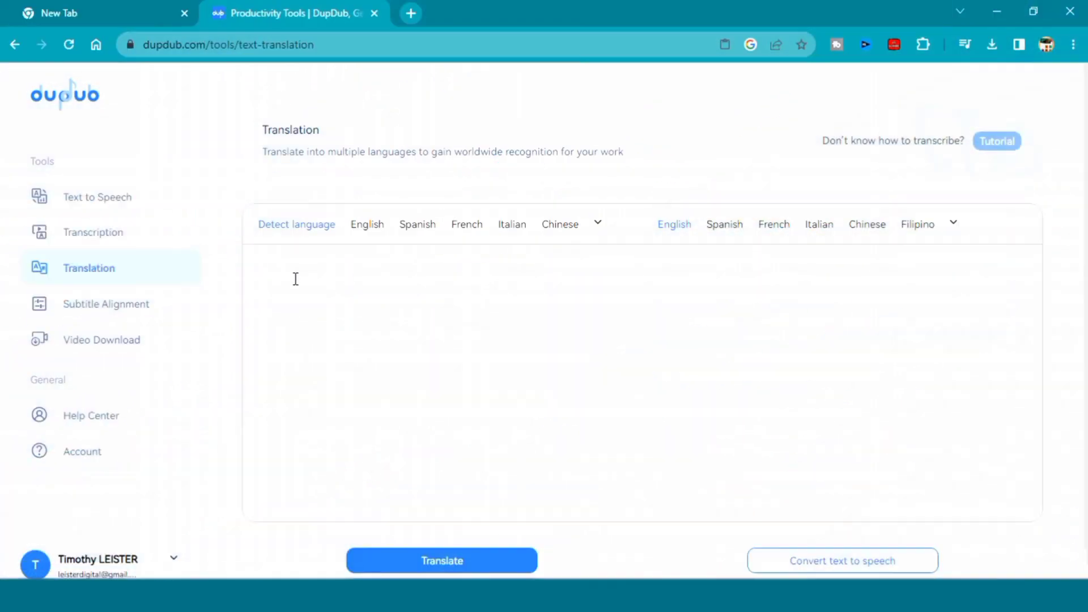
Step: Paste the 5611-character transcript and translate it into French, then into Chinese
right_click(285, 281)
left_click(311, 406)
scroll(578, 289, "down", 10)
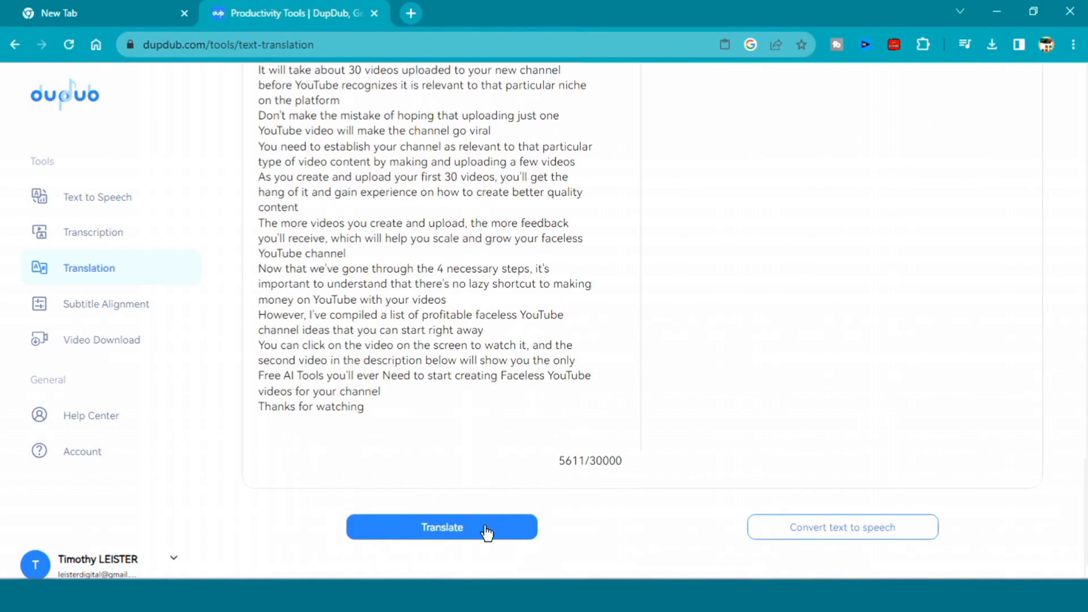
left_click(486, 532)
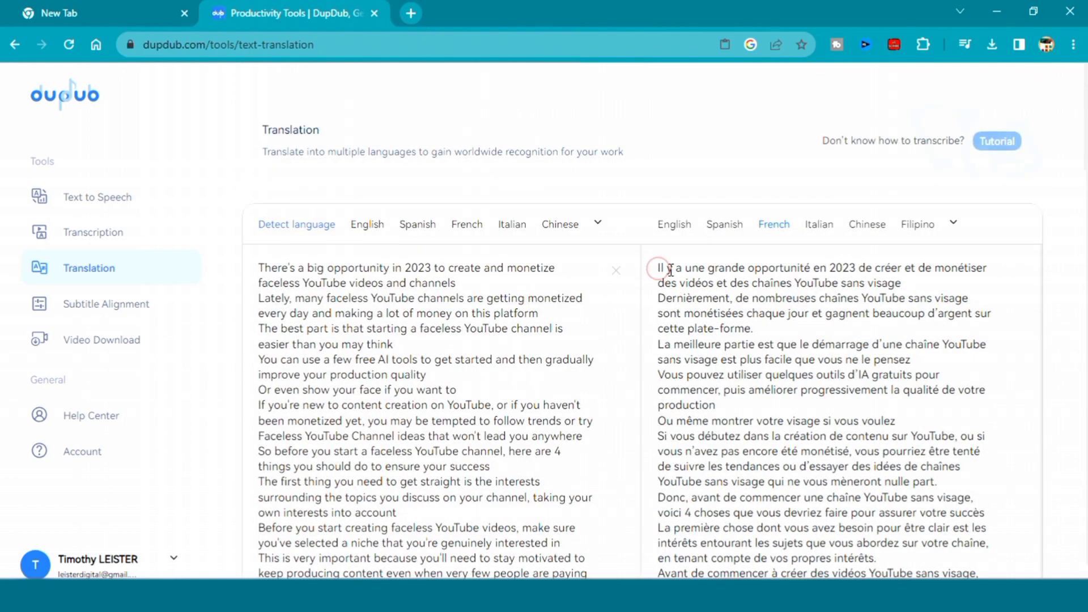
scroll(1050, 322, "down", 5)
scroll(1049, 322, "down", 5)
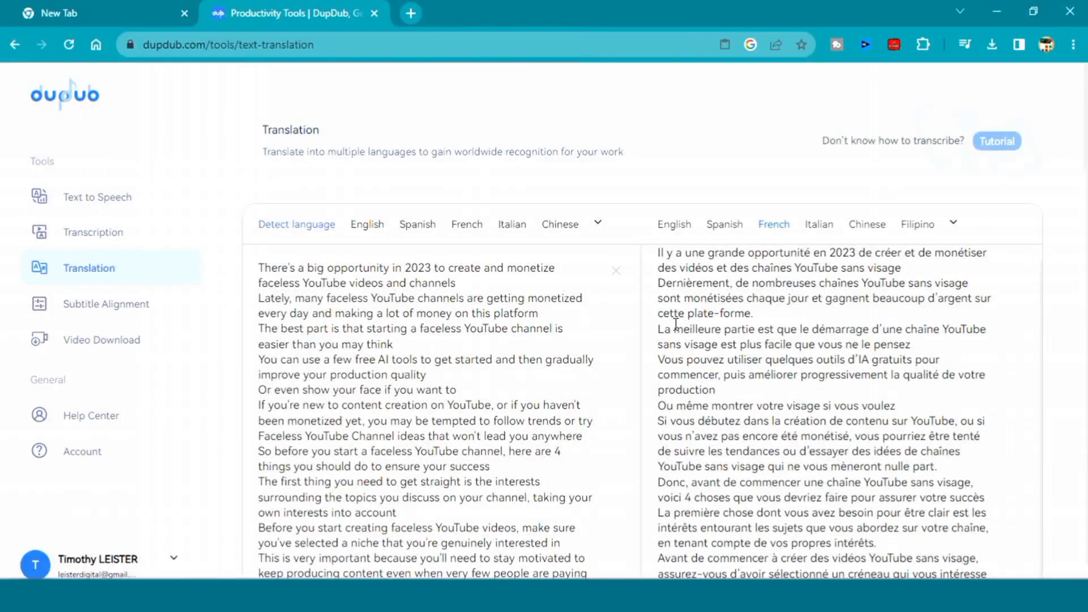
left_click(875, 229)
scroll(502, 404, "down", 10)
left_click(462, 530)
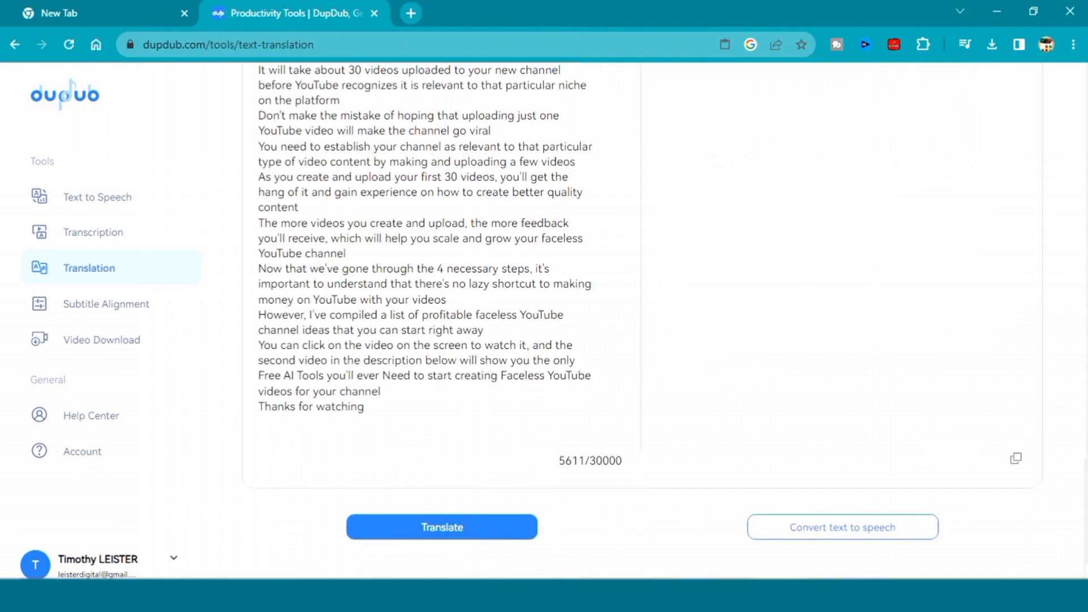
scroll(867, 302, "up", 5)
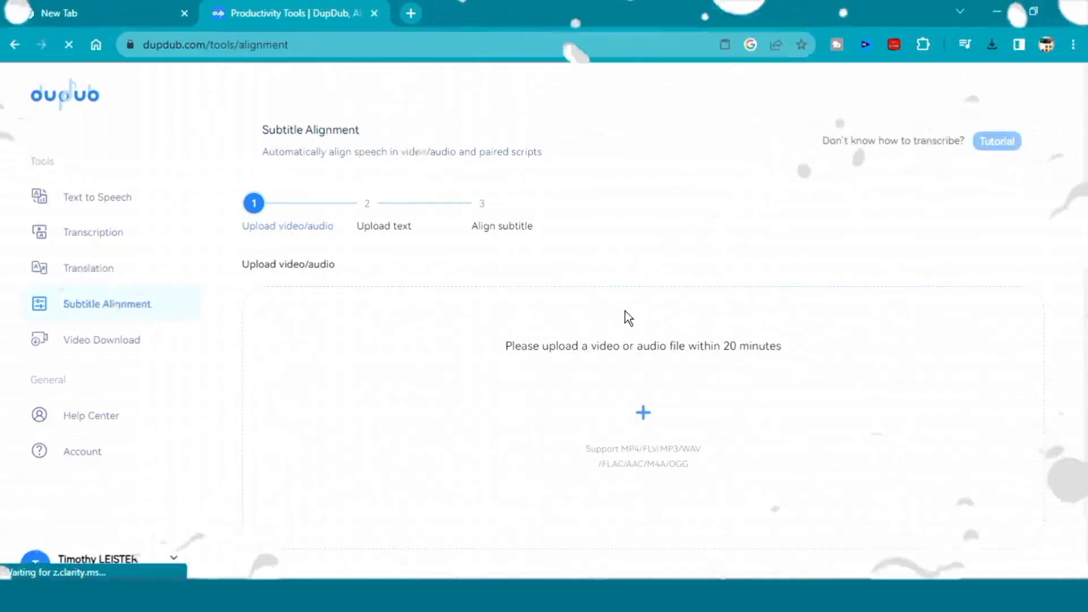
scroll(638, 357, "down", 1)
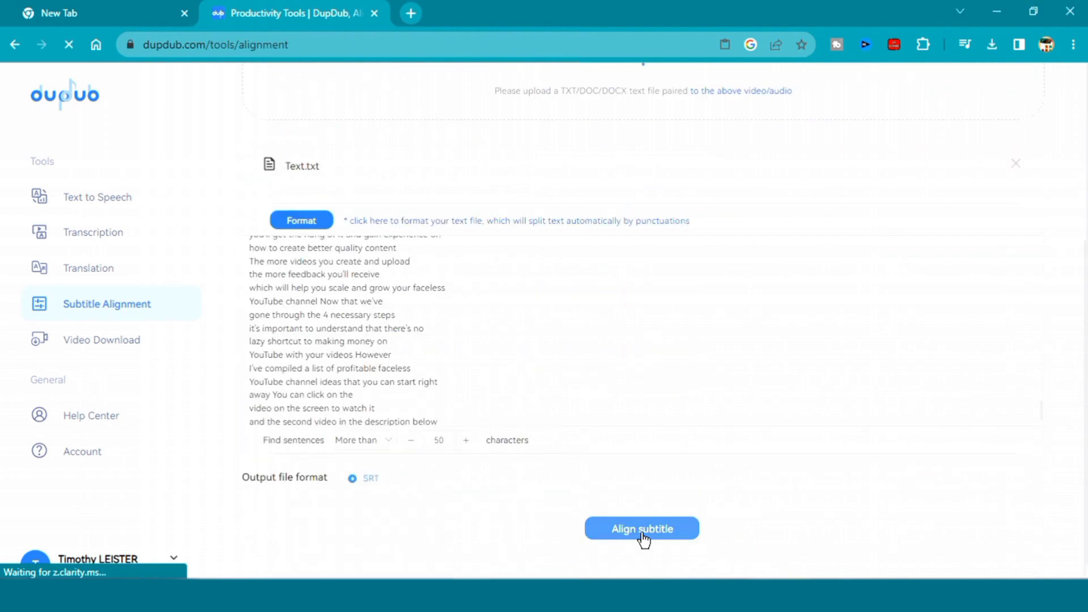
Step: Align Text.txt to the video as SRT subtitles and download the resulting file
left_click(642, 536)
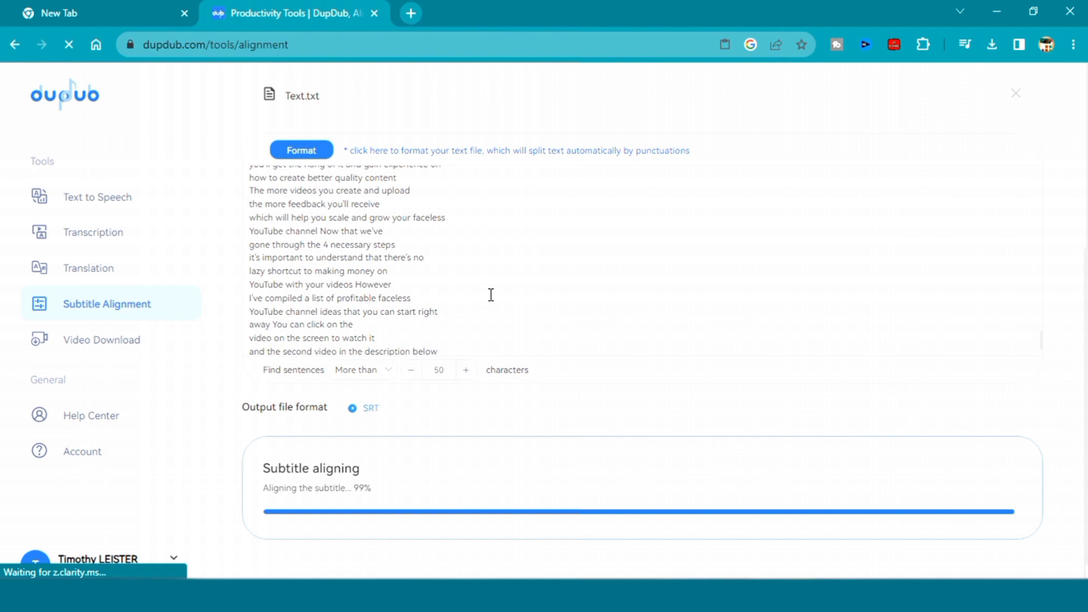
scroll(730, 367, "down", 1)
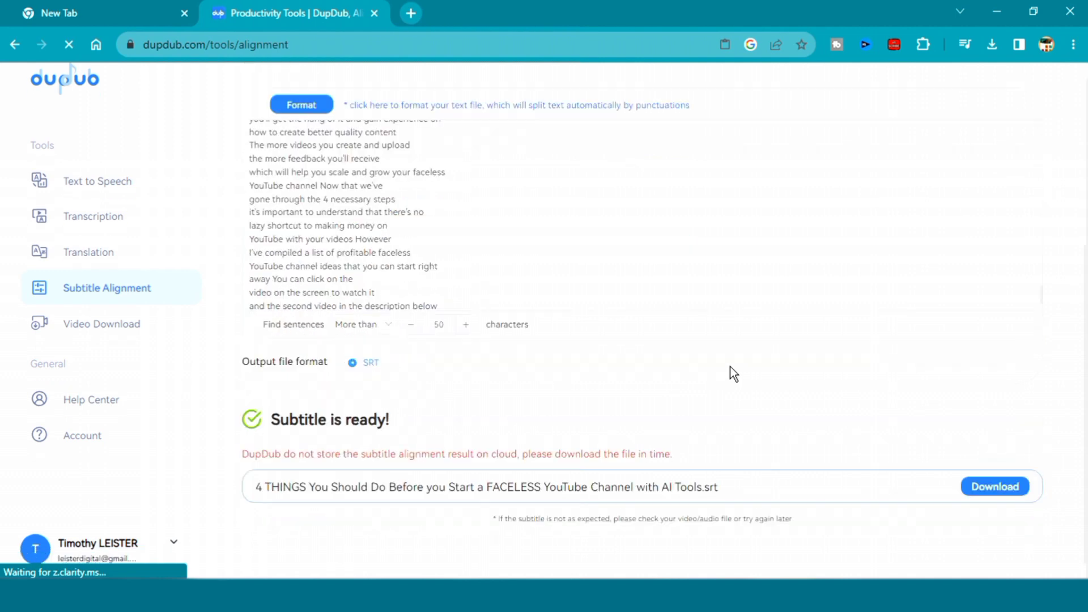
left_click(996, 488)
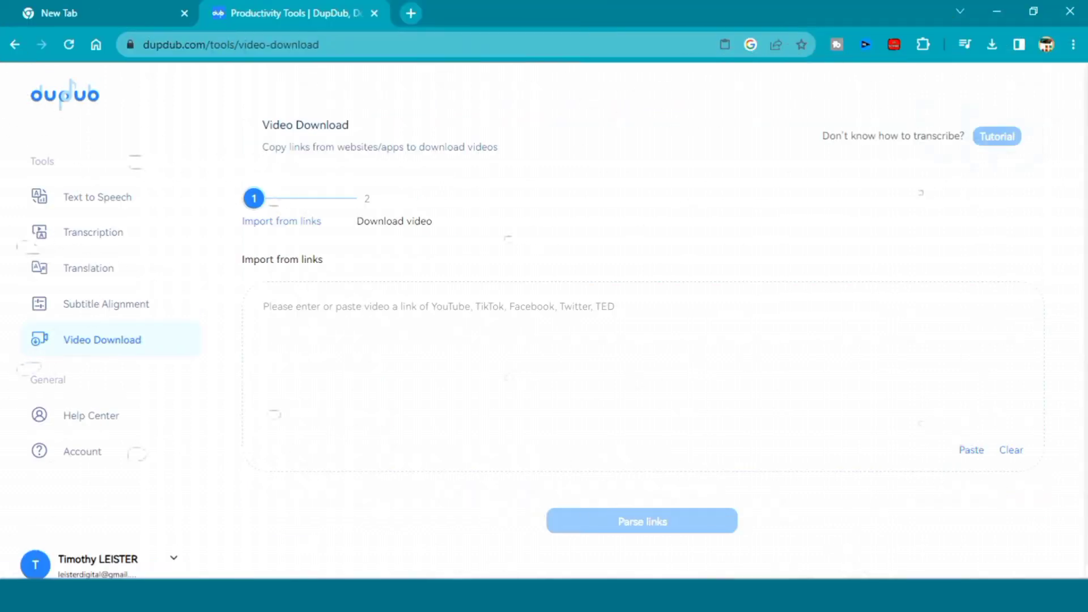
Step: Copy the faceless-channel video's link from YouTube's Share dialog
left_click(501, 562)
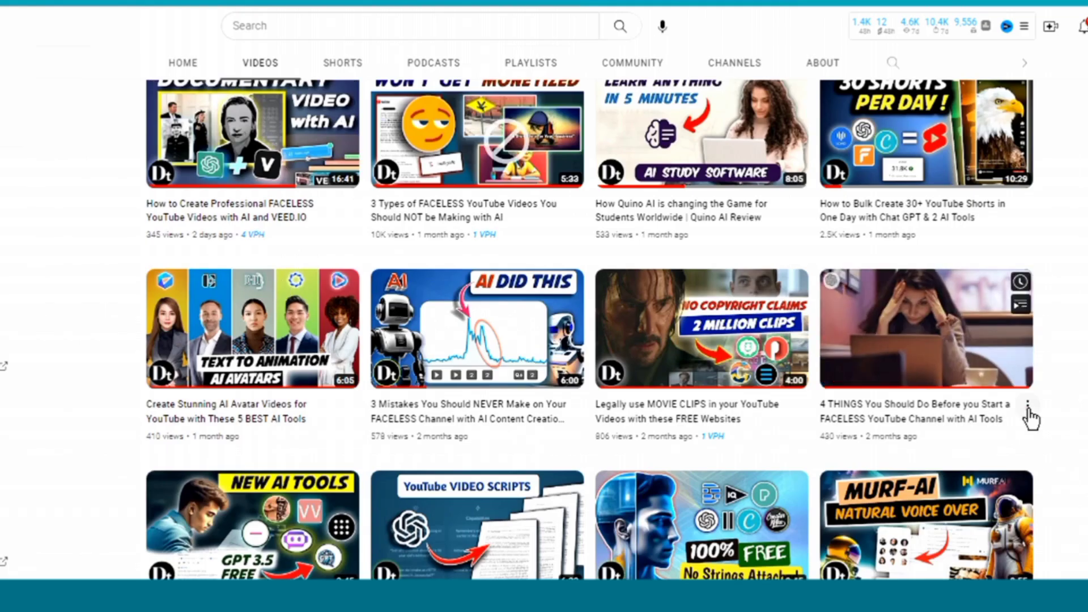
left_click(1027, 405)
left_click(1066, 539)
left_click(651, 412)
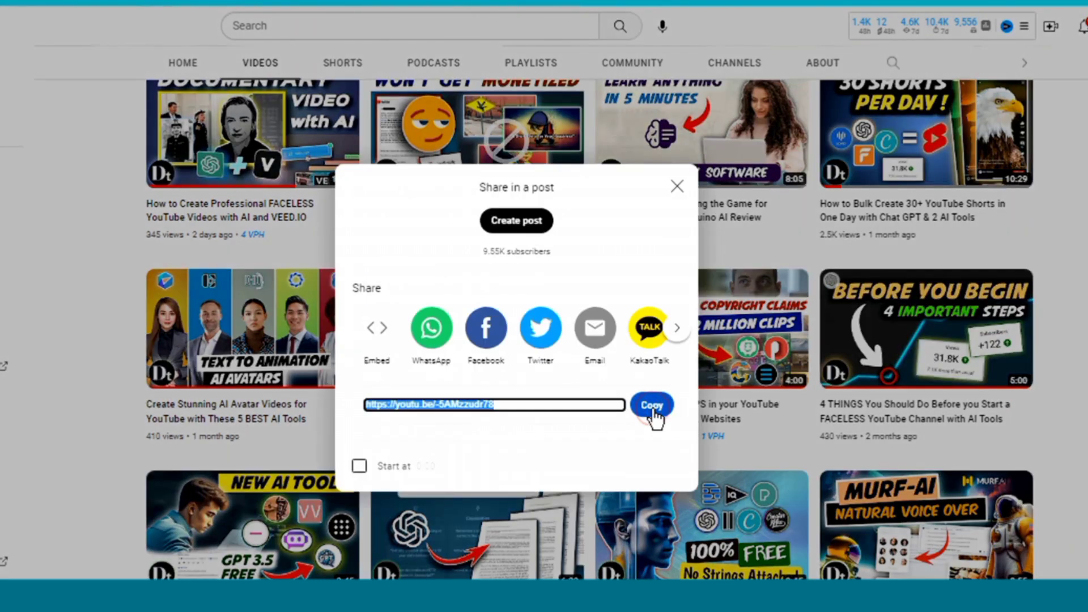
left_click(677, 185)
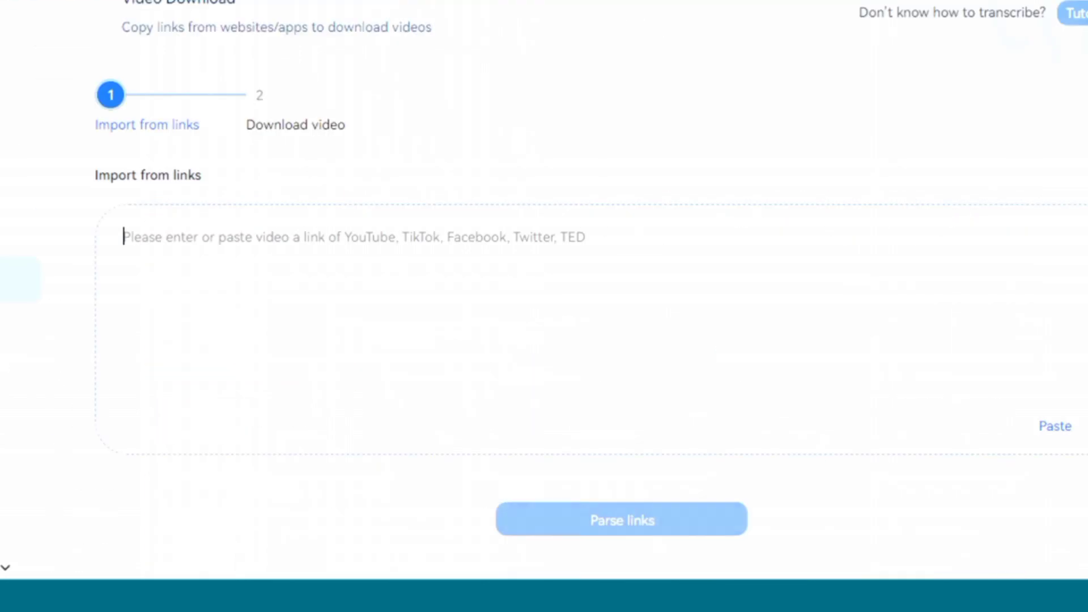
Step: Paste the link into Video Download, parse it, and download the 55.42 MB video
right_click(274, 316)
left_click(304, 189)
left_click(650, 523)
scroll(657, 447, "down", 3)
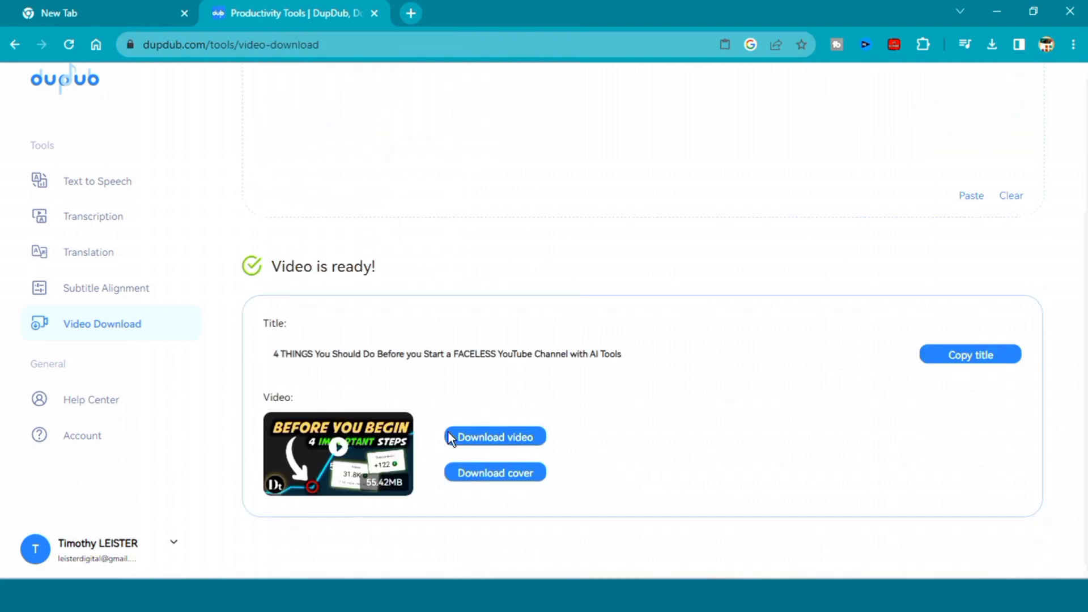
left_click(510, 442)
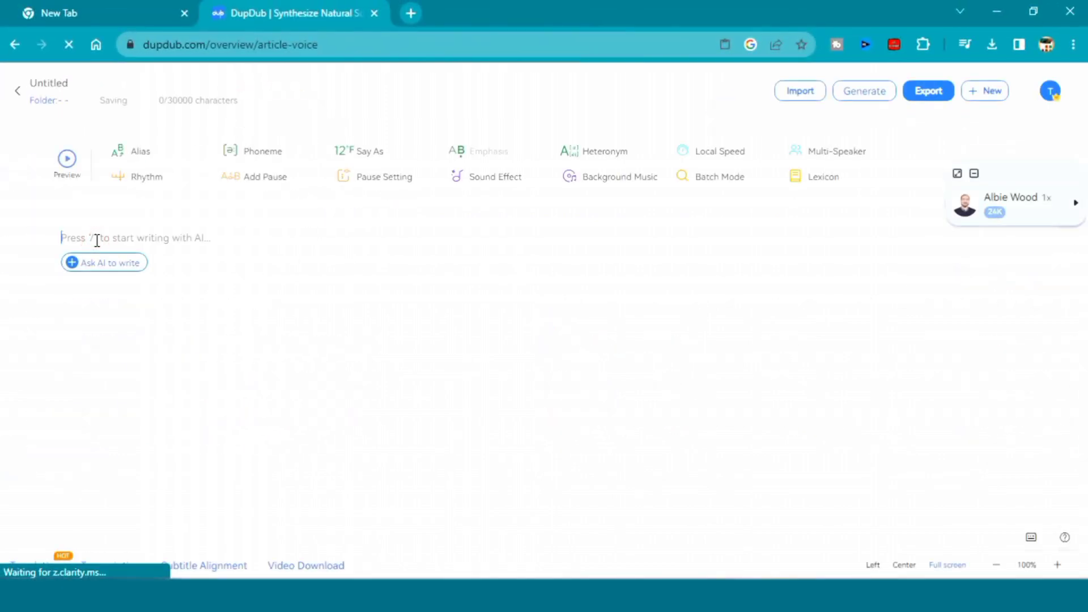
Step: Paste the 1290-character space script, set Josh Reid as narrator, and briefly preview it
right_click(96, 241)
left_click(145, 379)
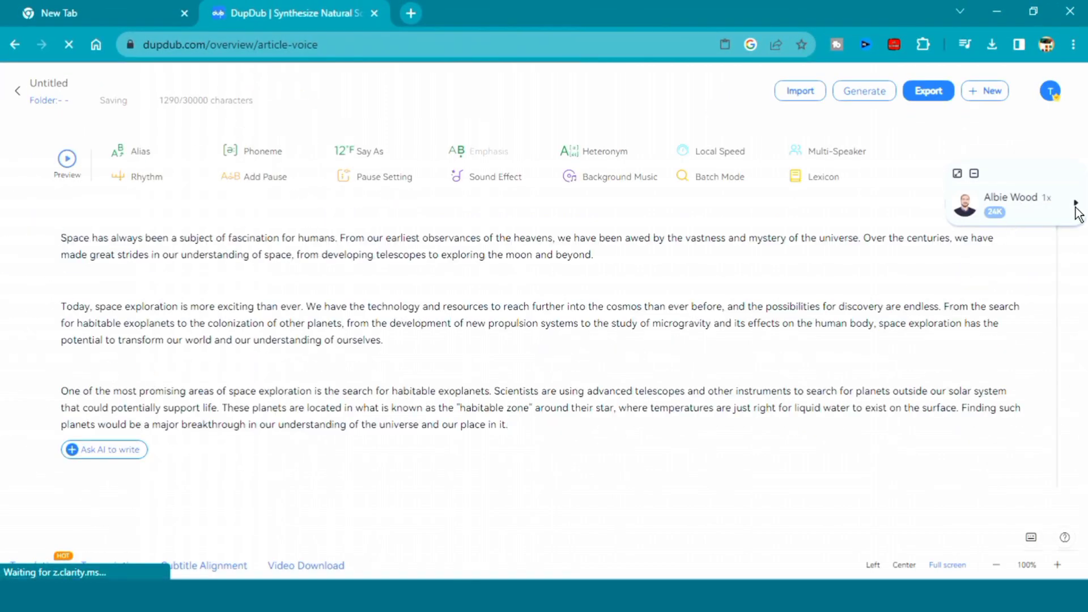
left_click(964, 205)
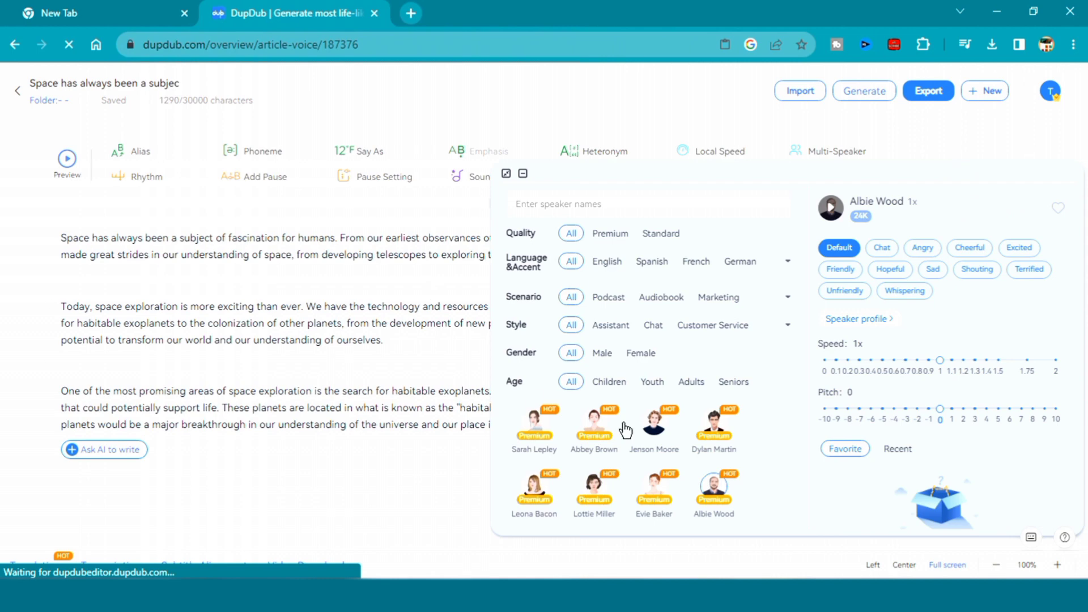
scroll(625, 427, "down", 5)
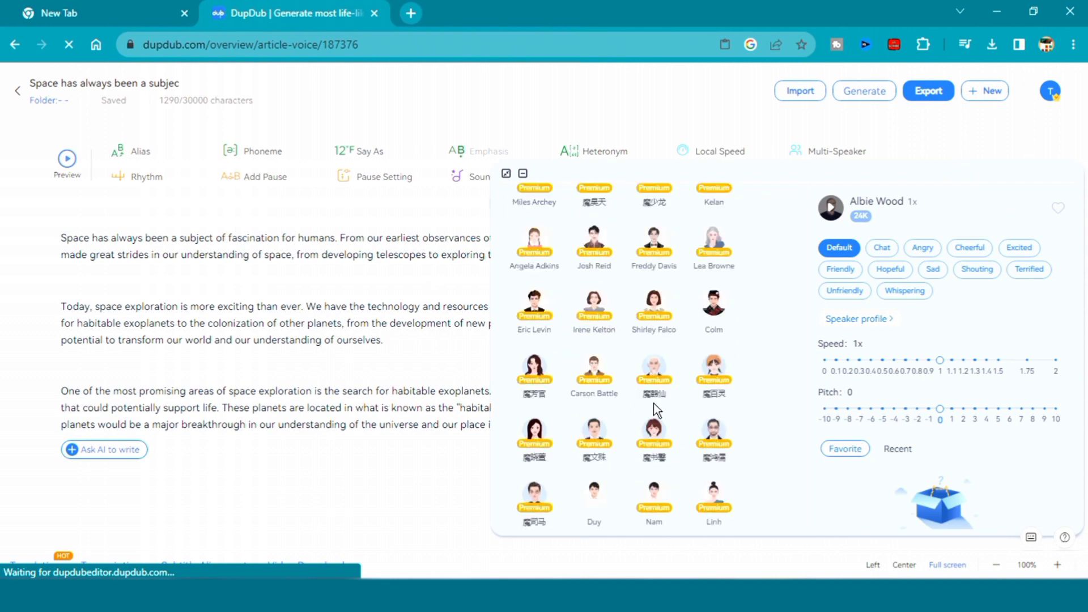
left_click(594, 249)
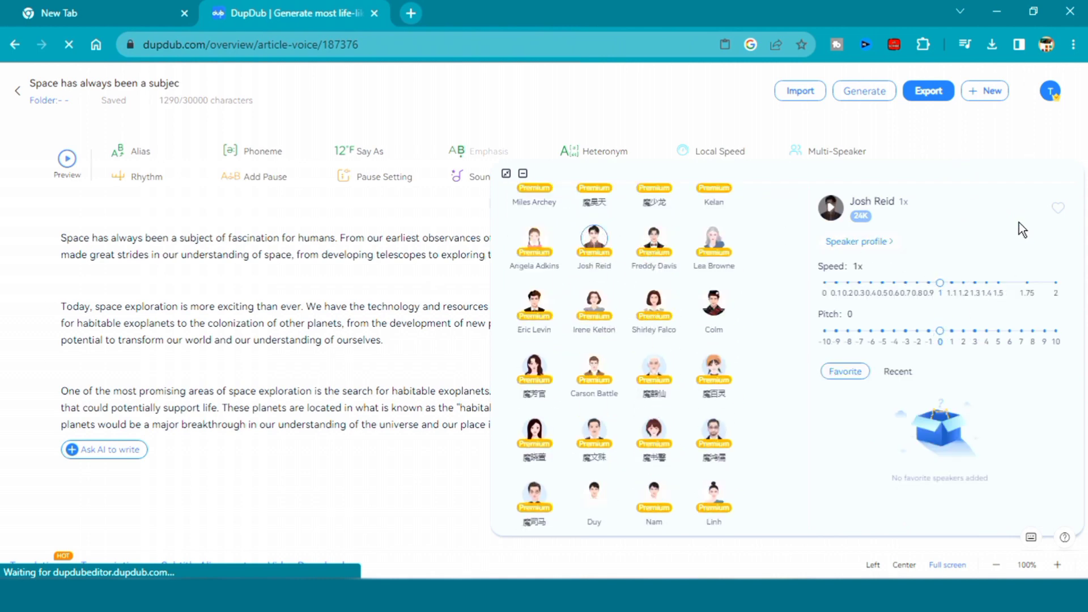
left_click(508, 178)
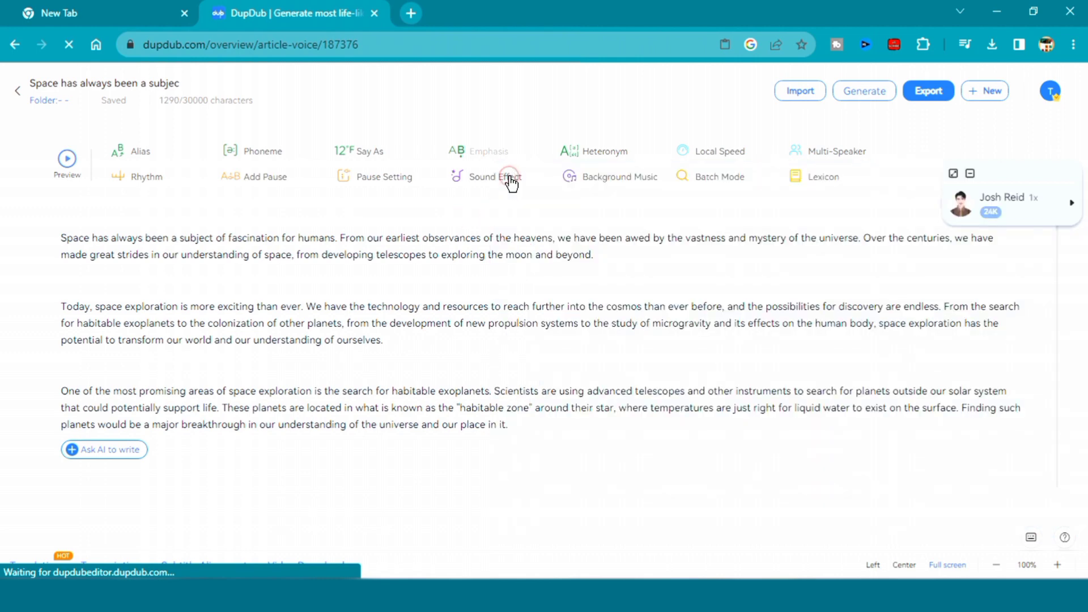
left_click(67, 163)
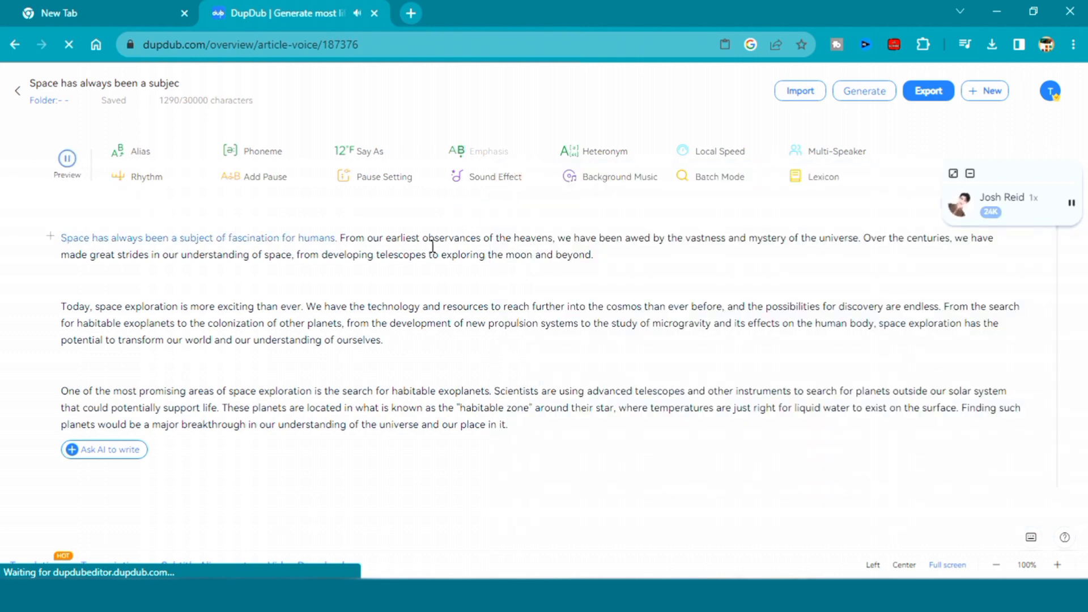
left_click(67, 161)
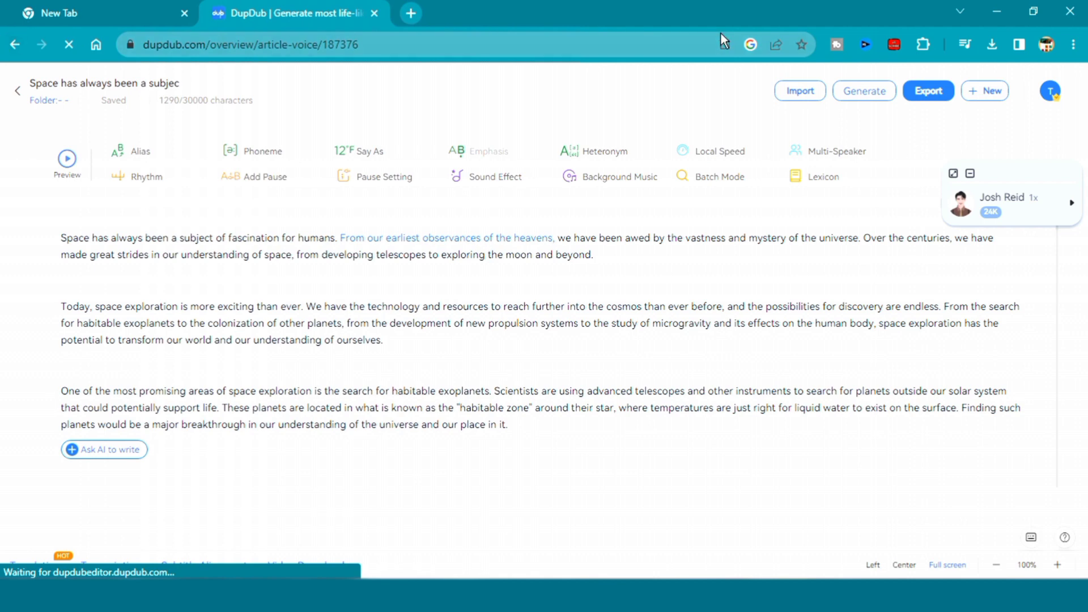
Step: Generate and confirm speech for the space-exploration script, then view the export format options
left_click(869, 101)
left_click(610, 238)
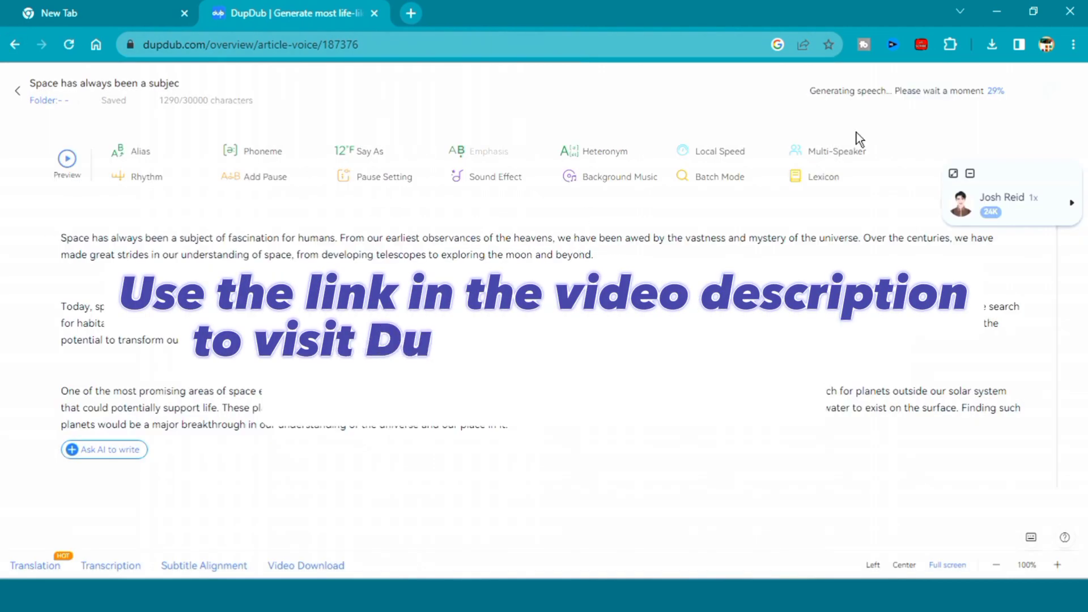
left_click(926, 94)
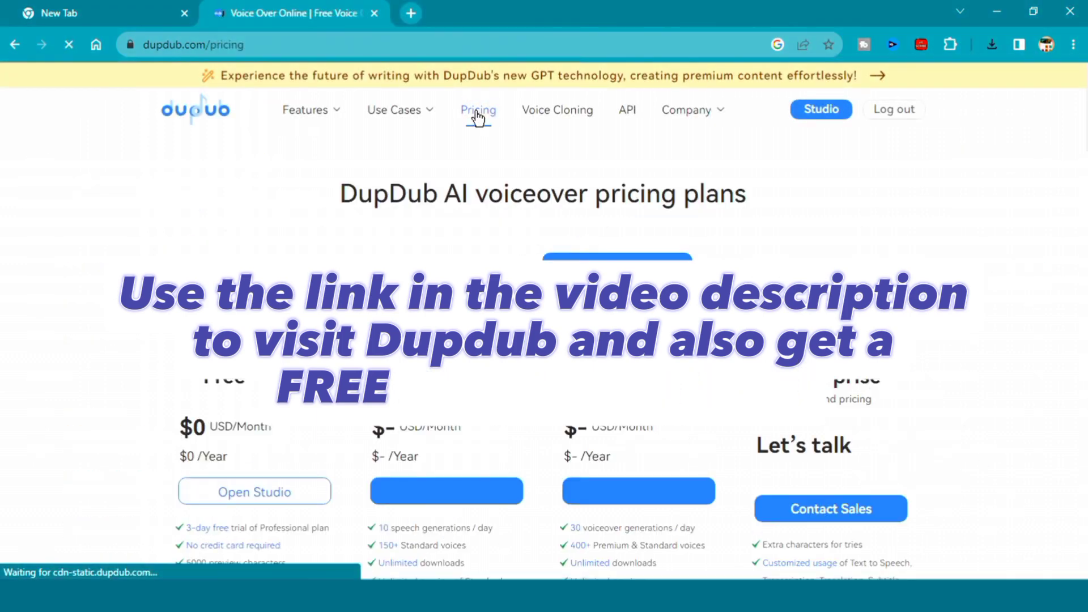
scroll(544, 340, "down", 3)
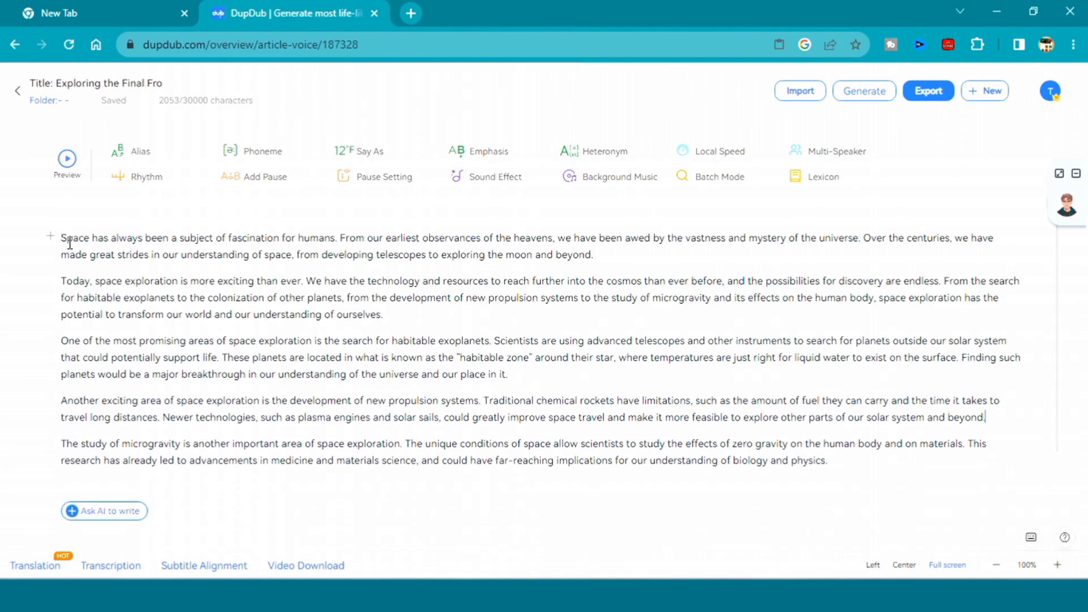
Step: Preview the script narration, browse the narrator voices, and regenerate the audio
left_click(68, 162)
left_click(1066, 205)
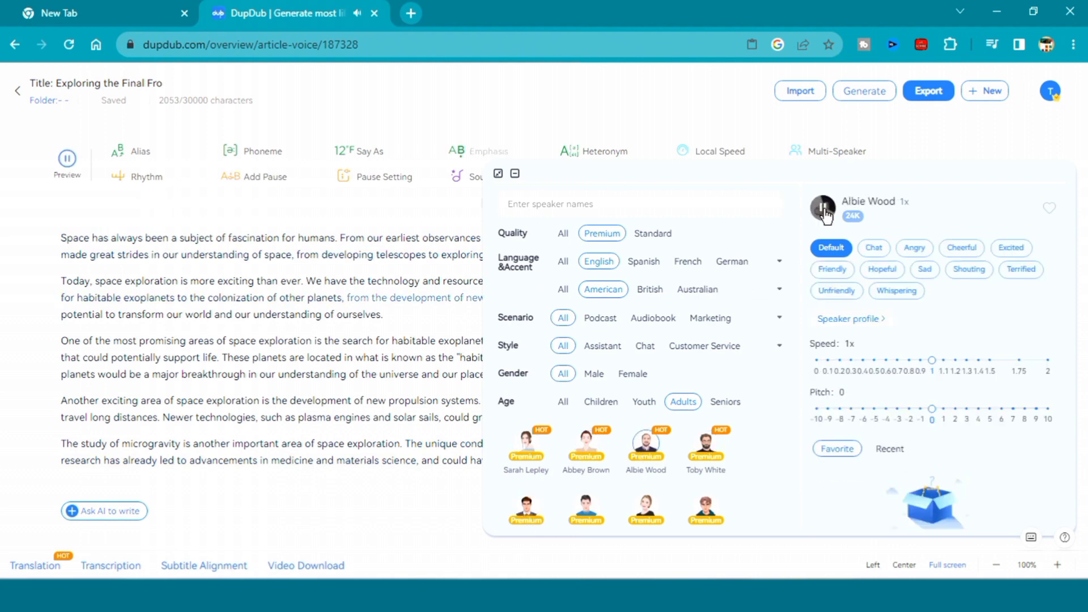
left_click(864, 90)
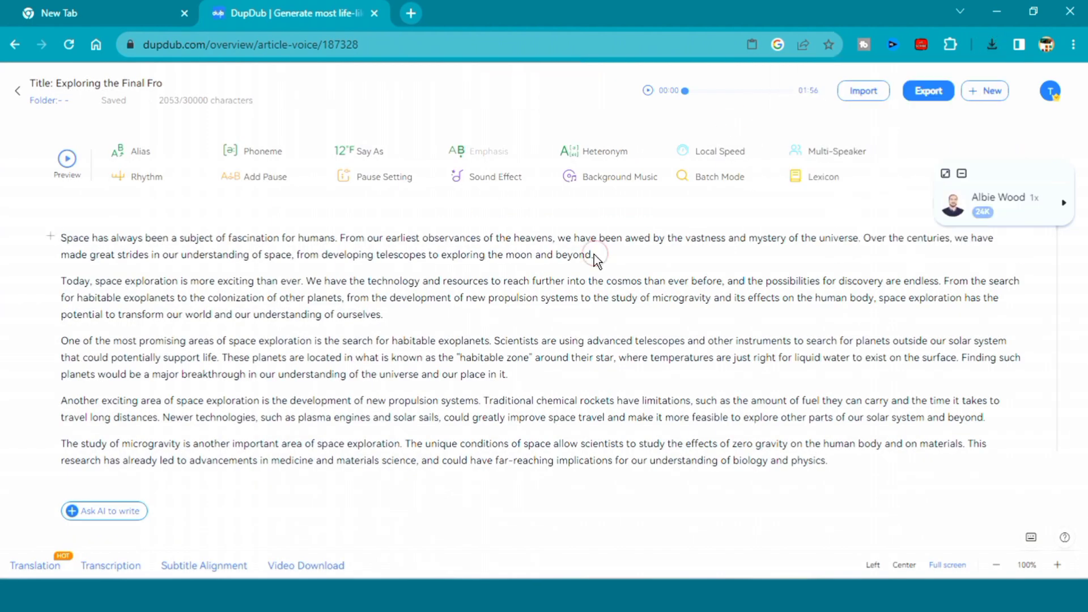
Step: Turn on Multi-Speaker and assign a separate speaker to the third paragraph
left_click(419, 413)
left_click(231, 467)
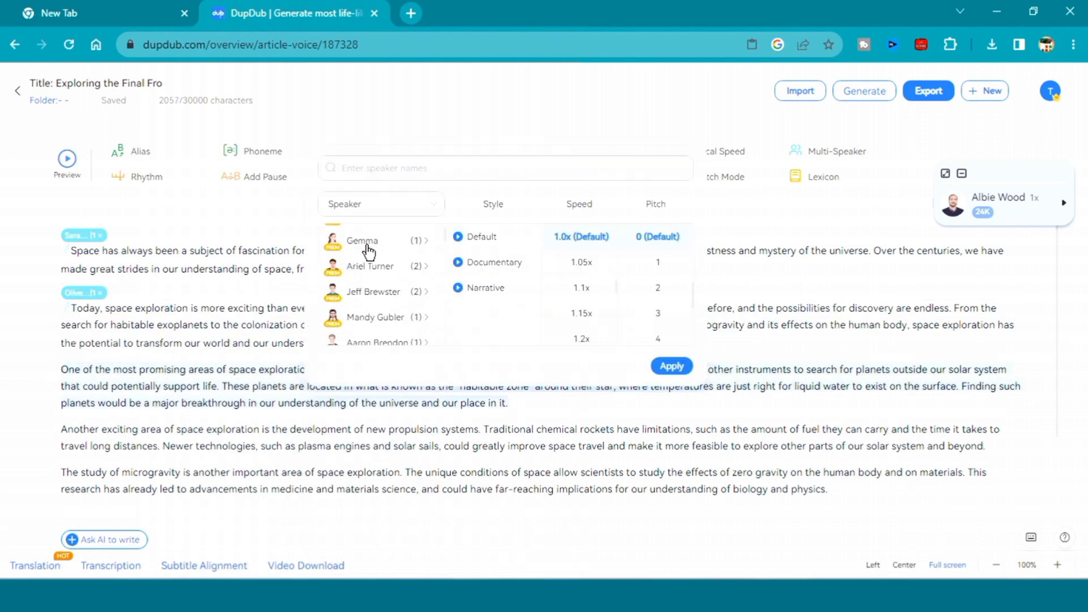
left_click(66, 158)
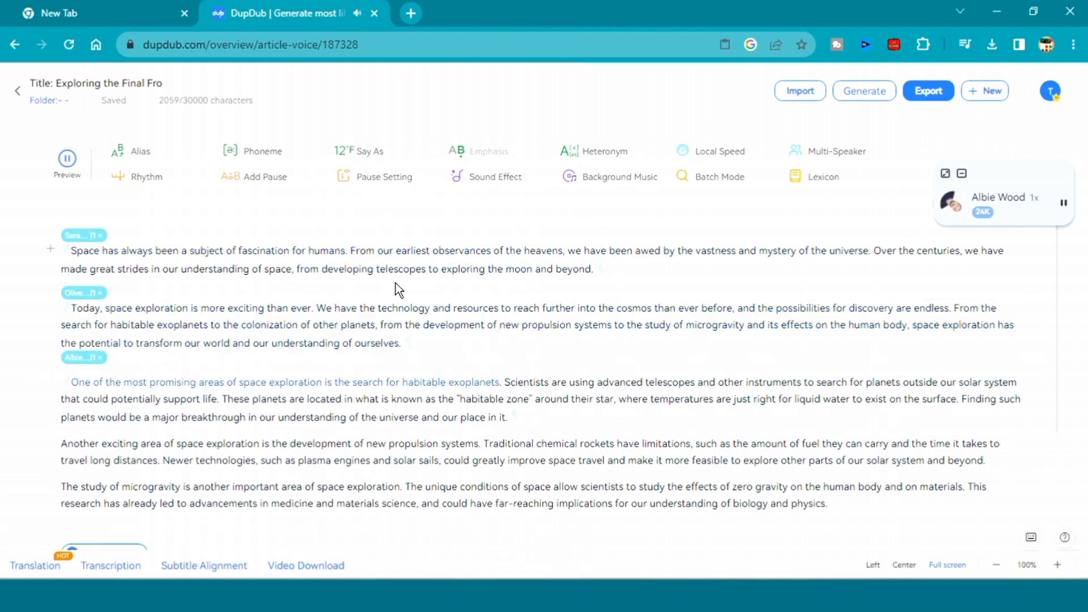